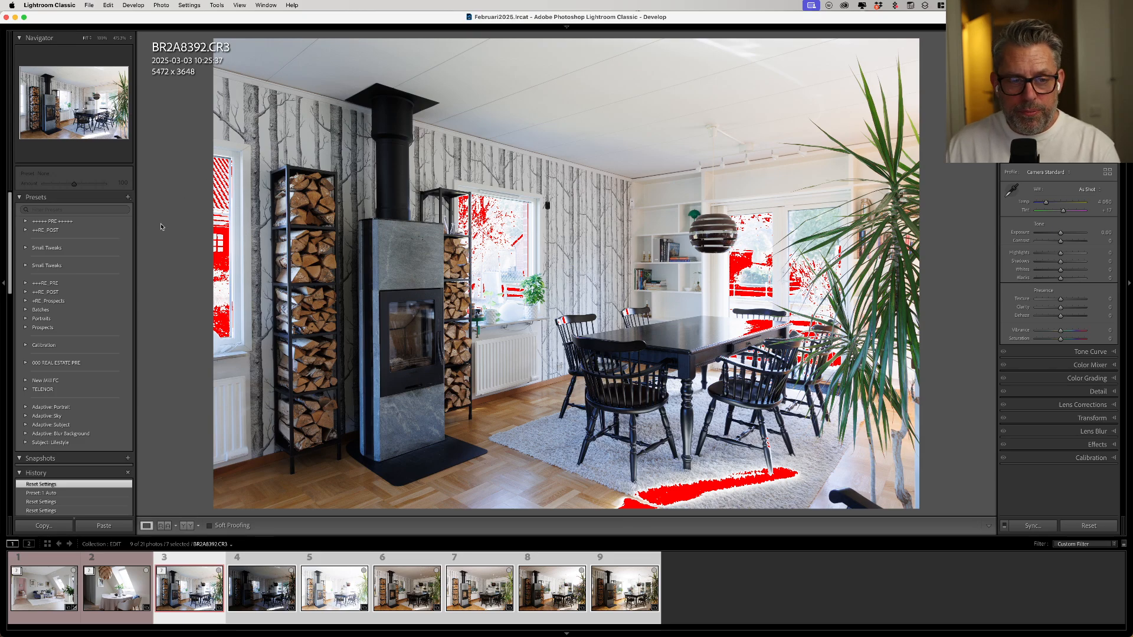
- Create a develop preset named "1. Auto" in User Presets with Auto Settings enabled
click(128, 198)
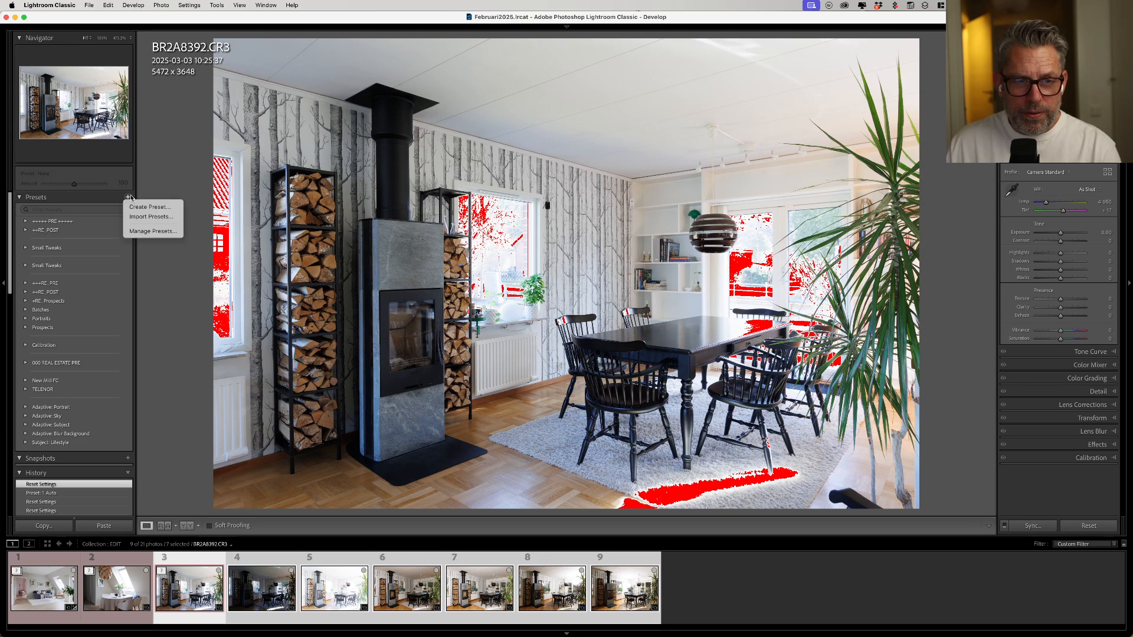
click(144, 207)
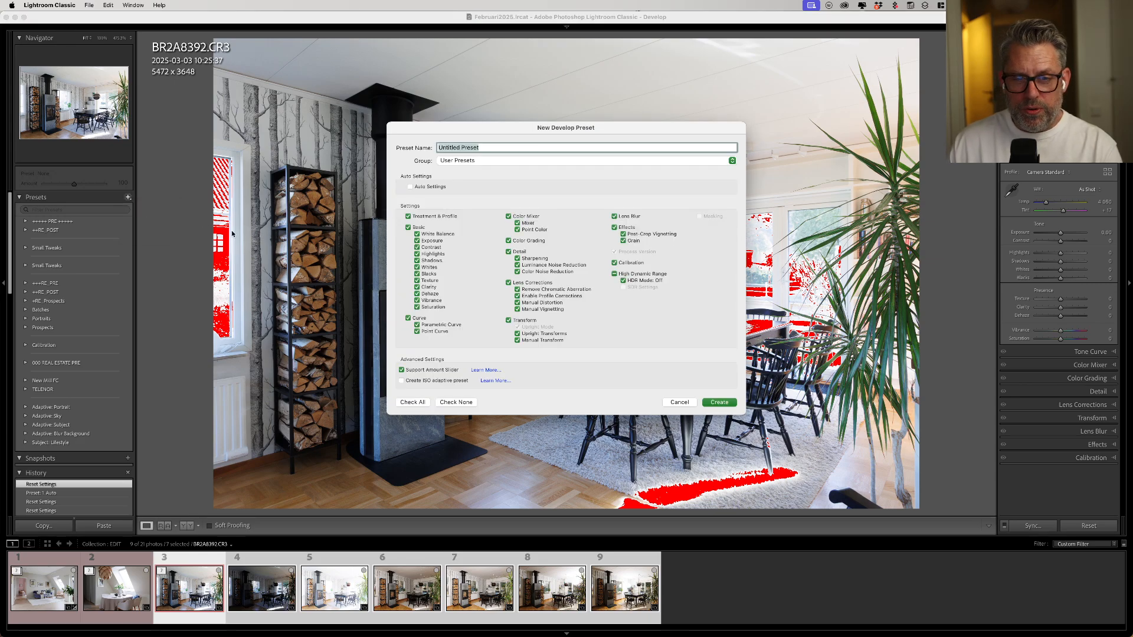
text(1)
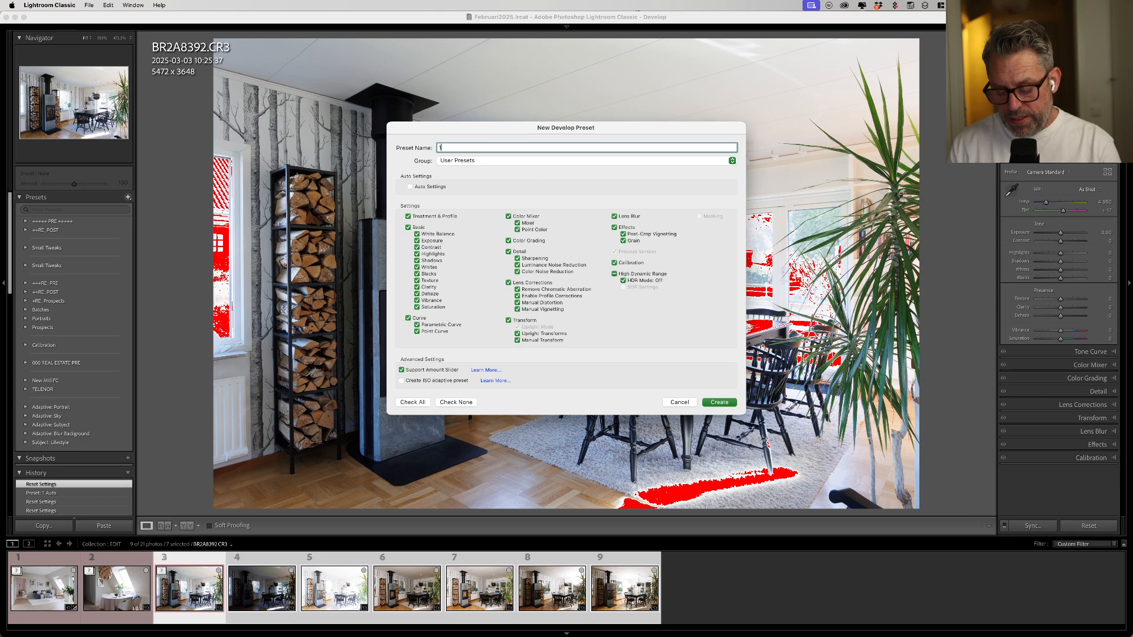
text(. Auto)
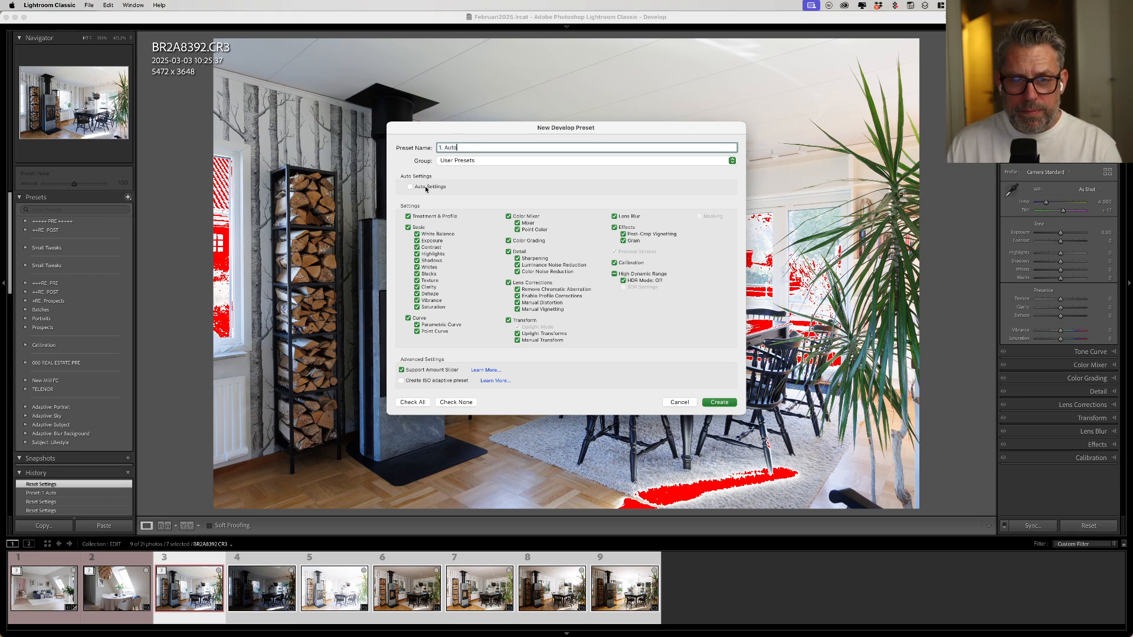
click(415, 187)
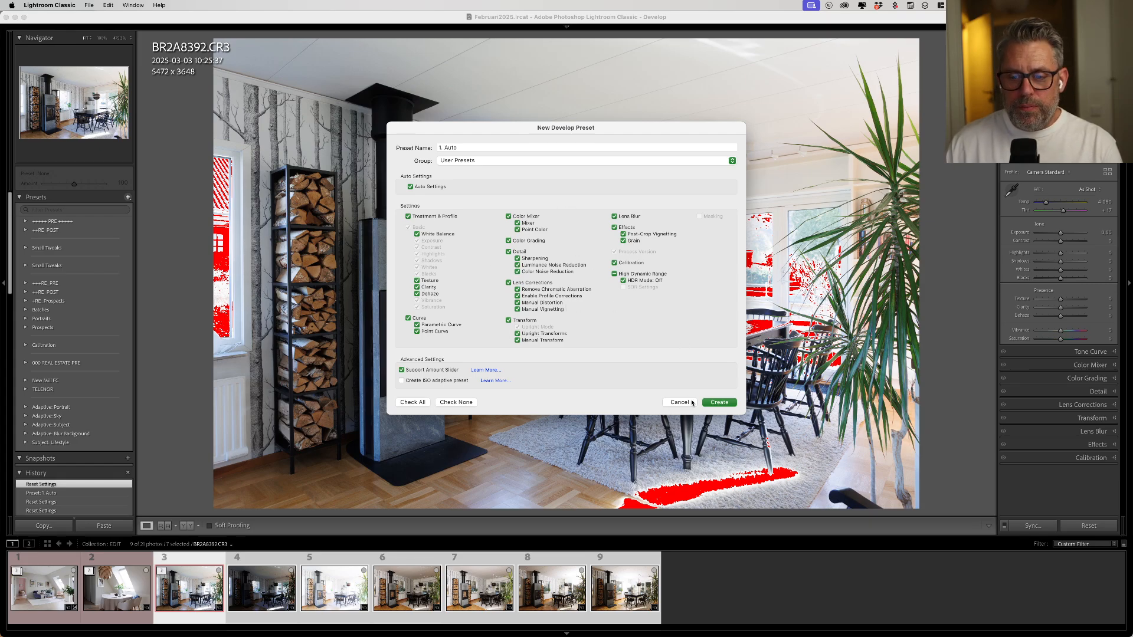
click(719, 403)
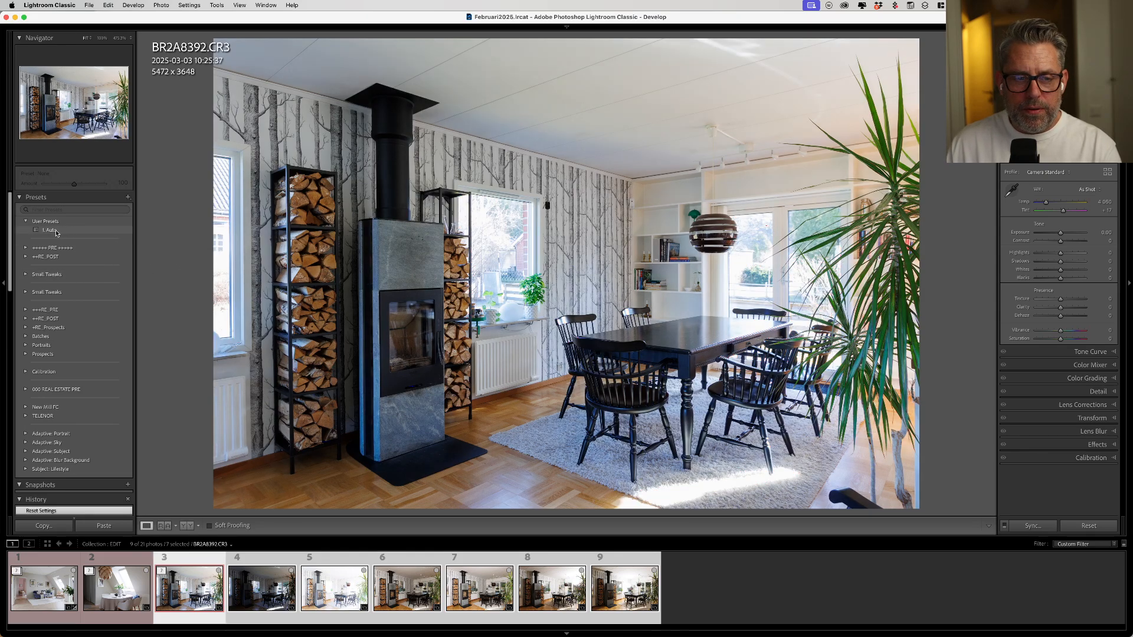
- Apply the 1. Auto preset to the photo and reset its Vibrance and Saturation to 0
click(51, 230)
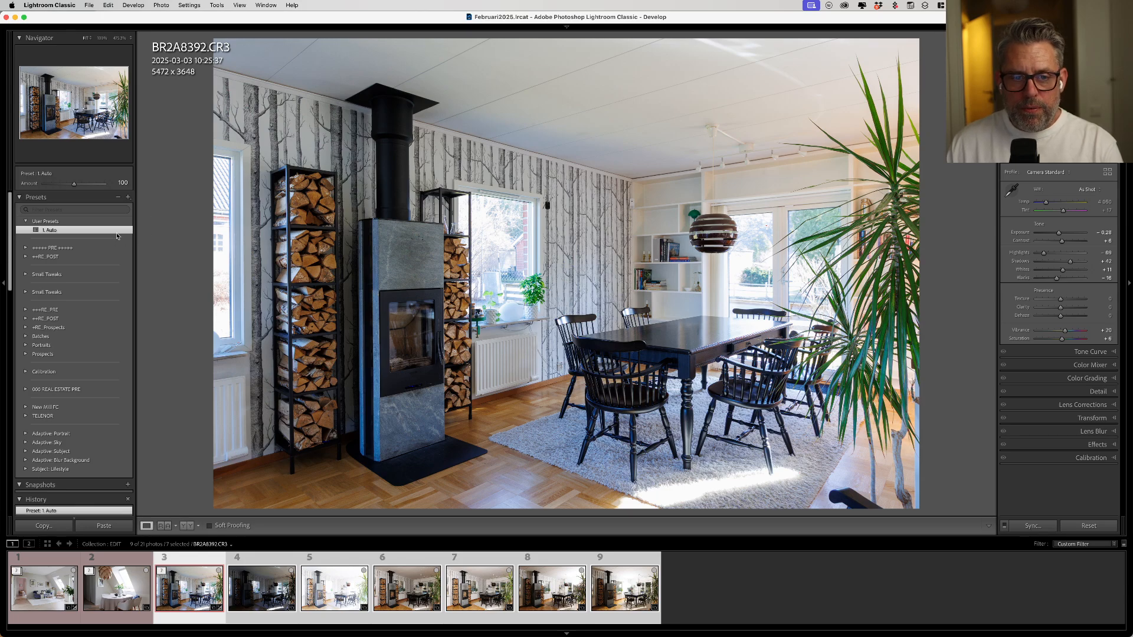
double_click(1021, 331)
double_click(1022, 338)
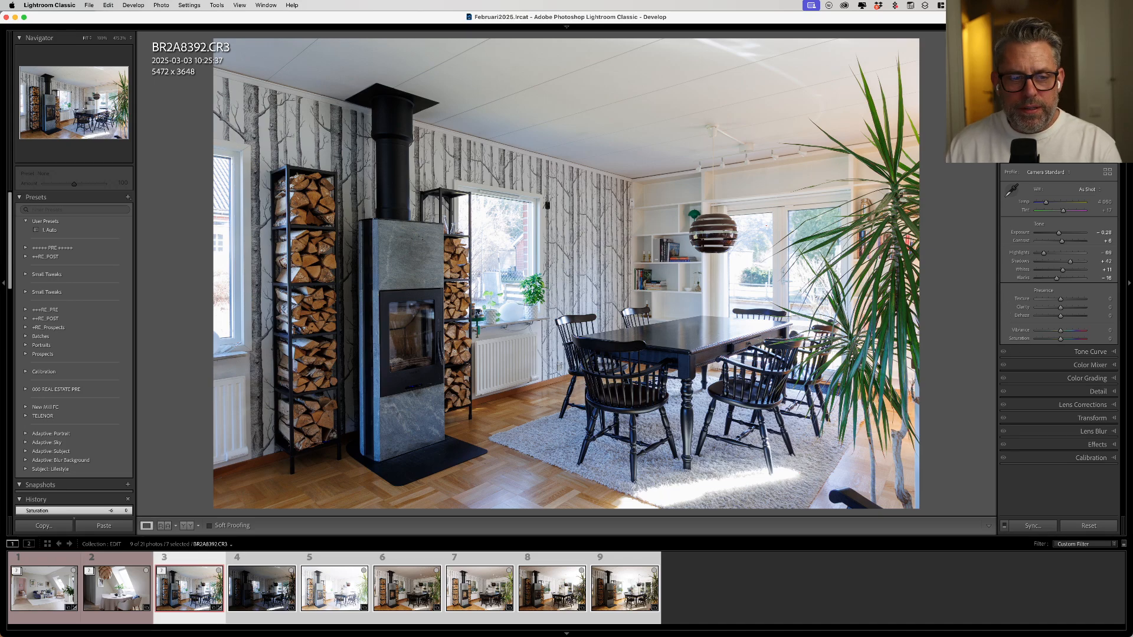
- Create a preset named "2. Reduce Color" in User Presets that includes only Vibrance and Saturation
click(127, 197)
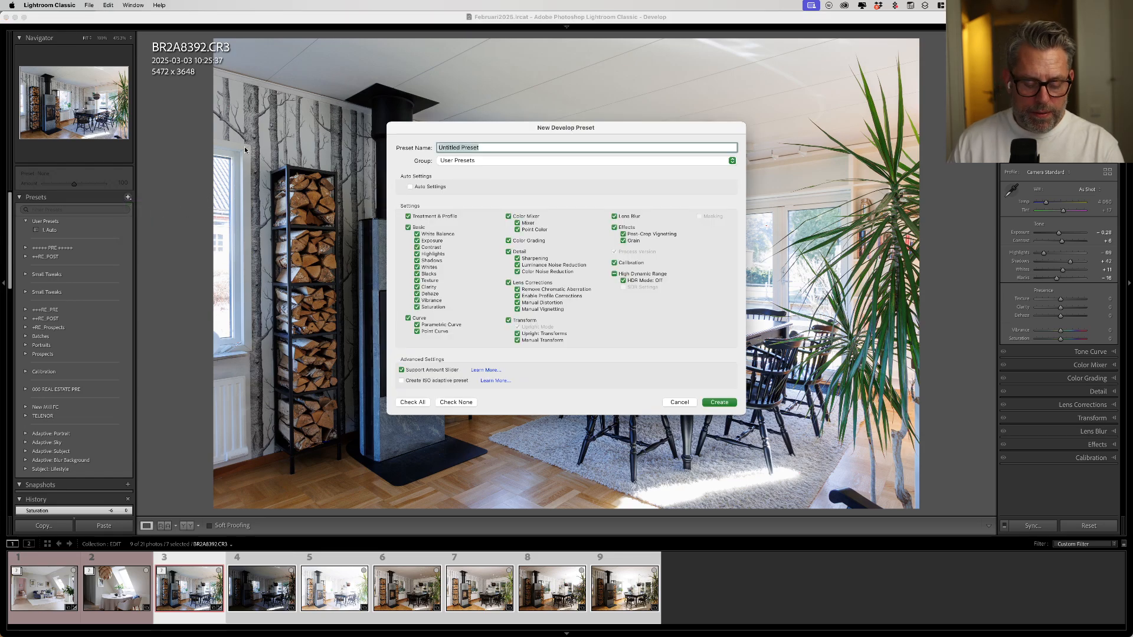
text(2)
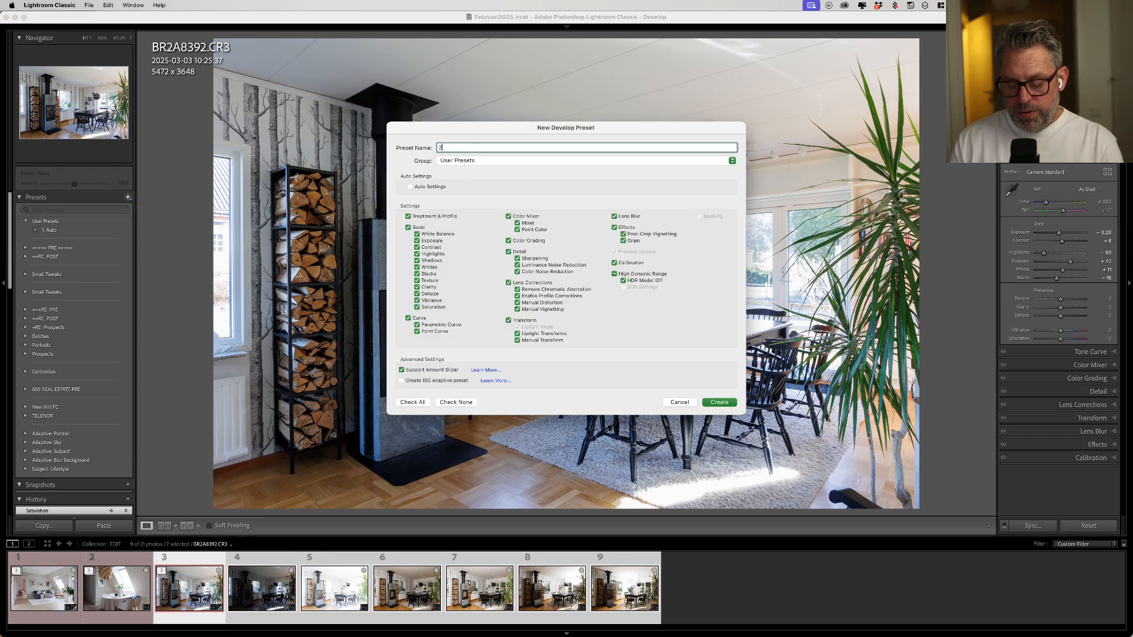
text(. Reduc)
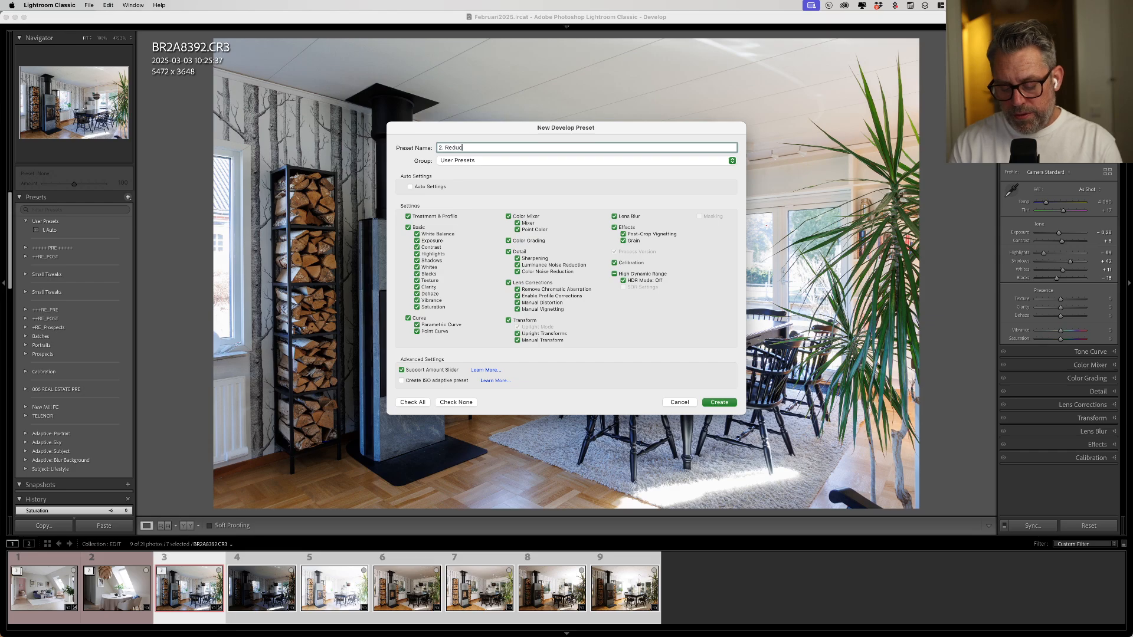
text(e Color)
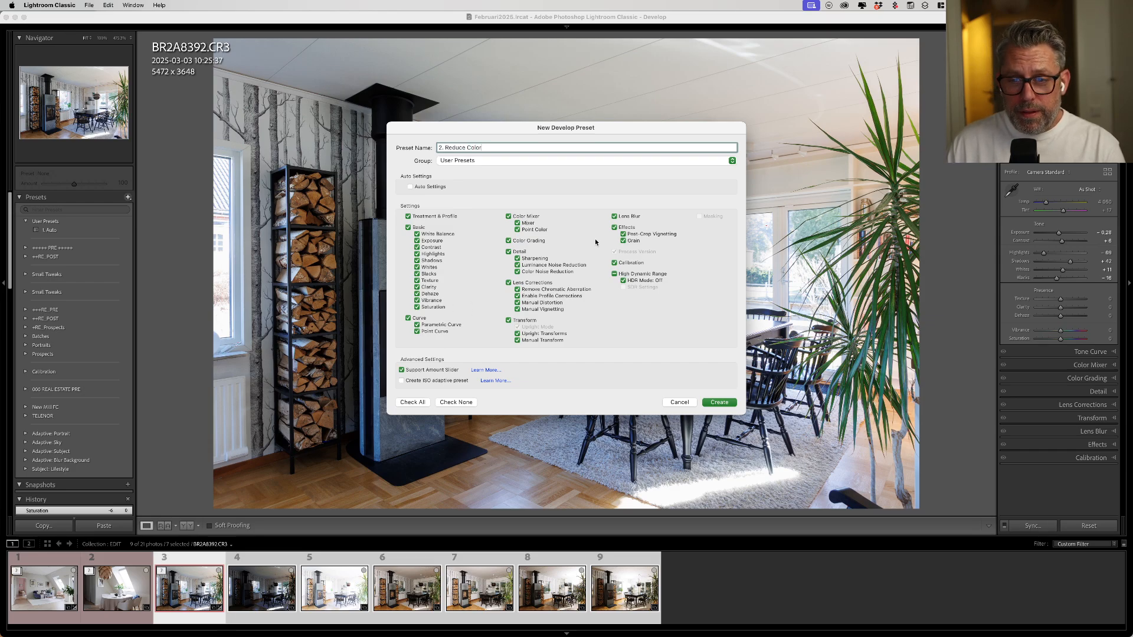
click(453, 404)
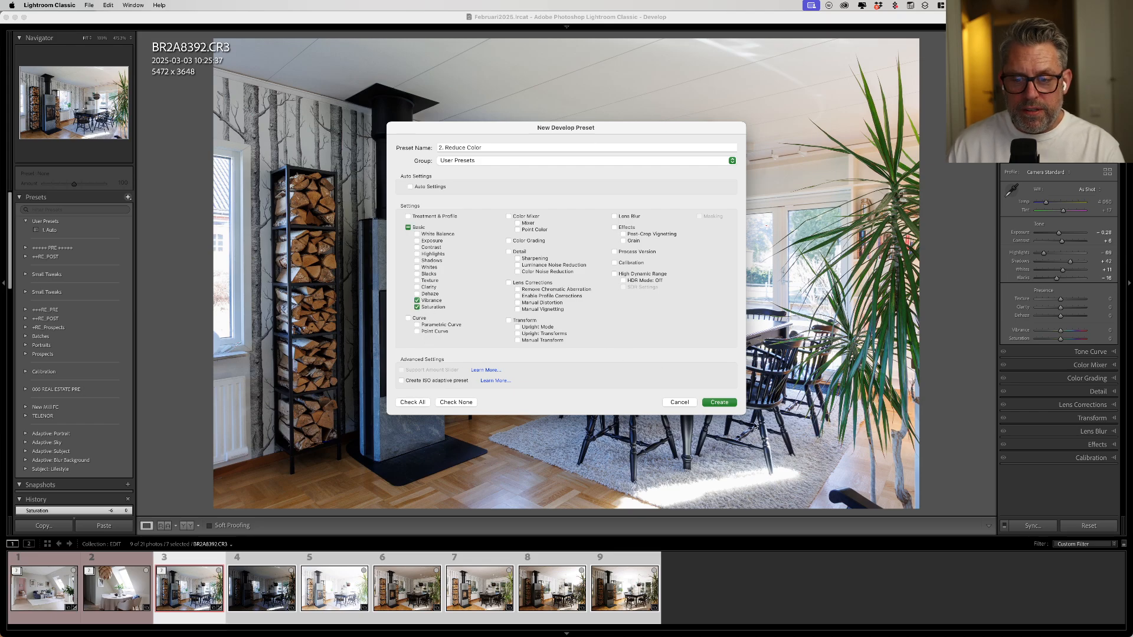
click(719, 403)
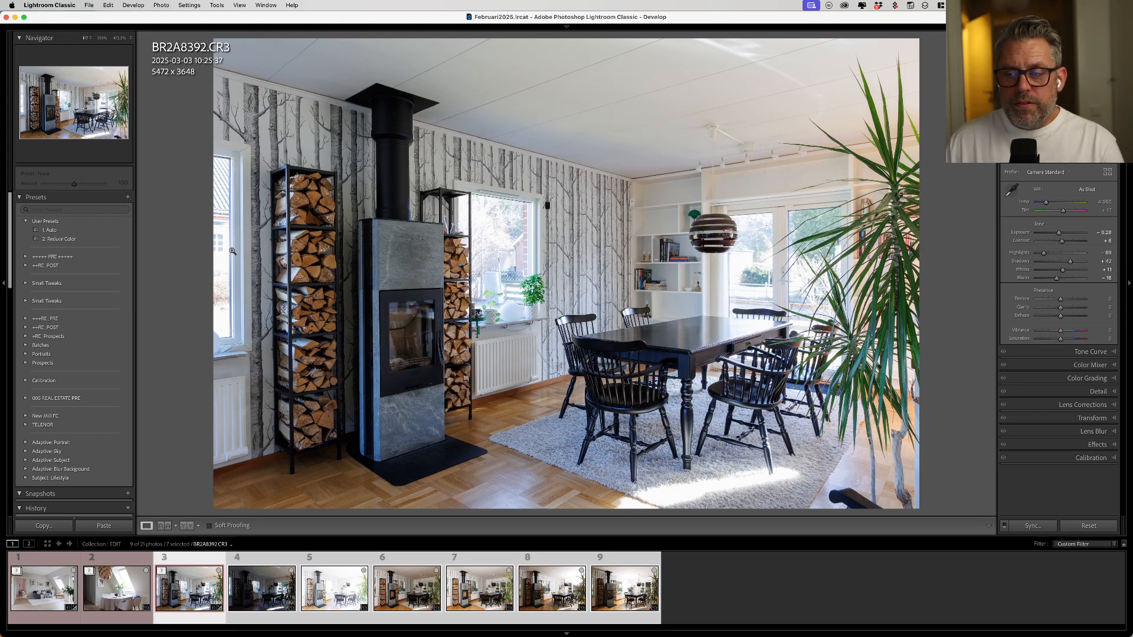
- Apply the 1. Auto preset followed by the 2. Reduce Color preset to the photo
click(50, 230)
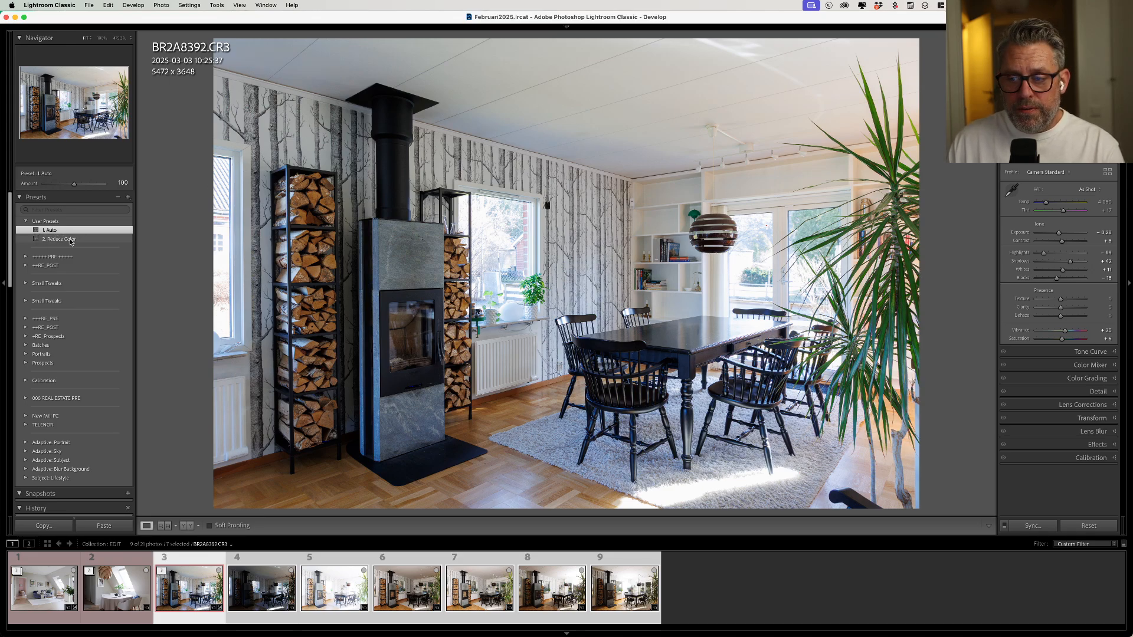
click(65, 240)
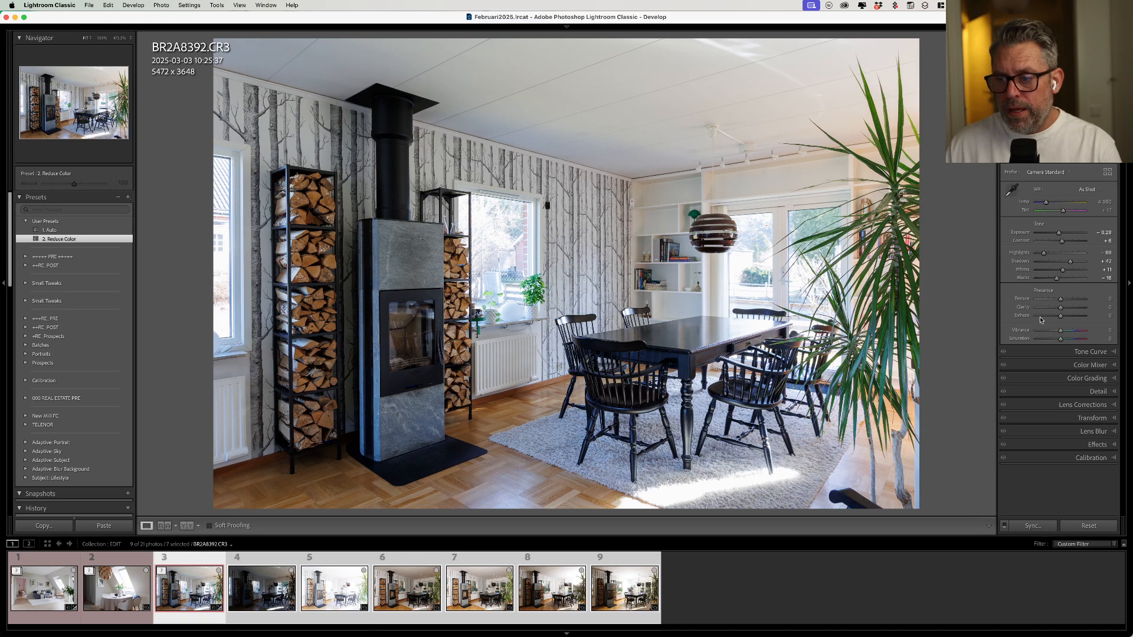
- Desaturate the yellowish wall above the patio door with targeted Color Mixer adjustment, bringing Orange to -37 and Yellow to about -60
click(1089, 365)
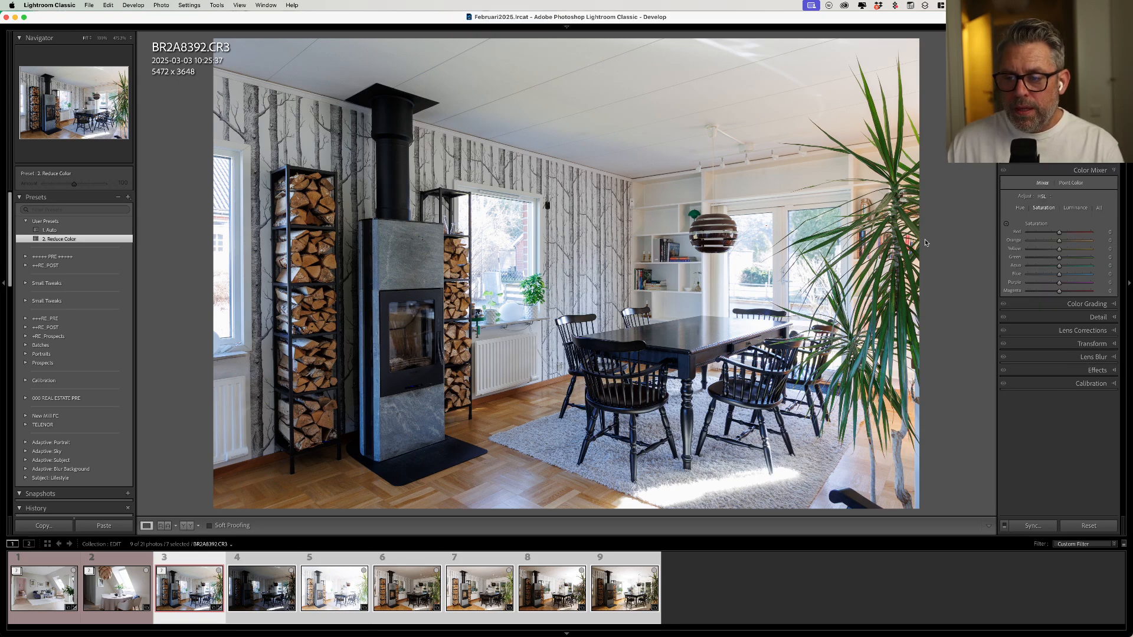
drag(1059, 248, 1054, 243)
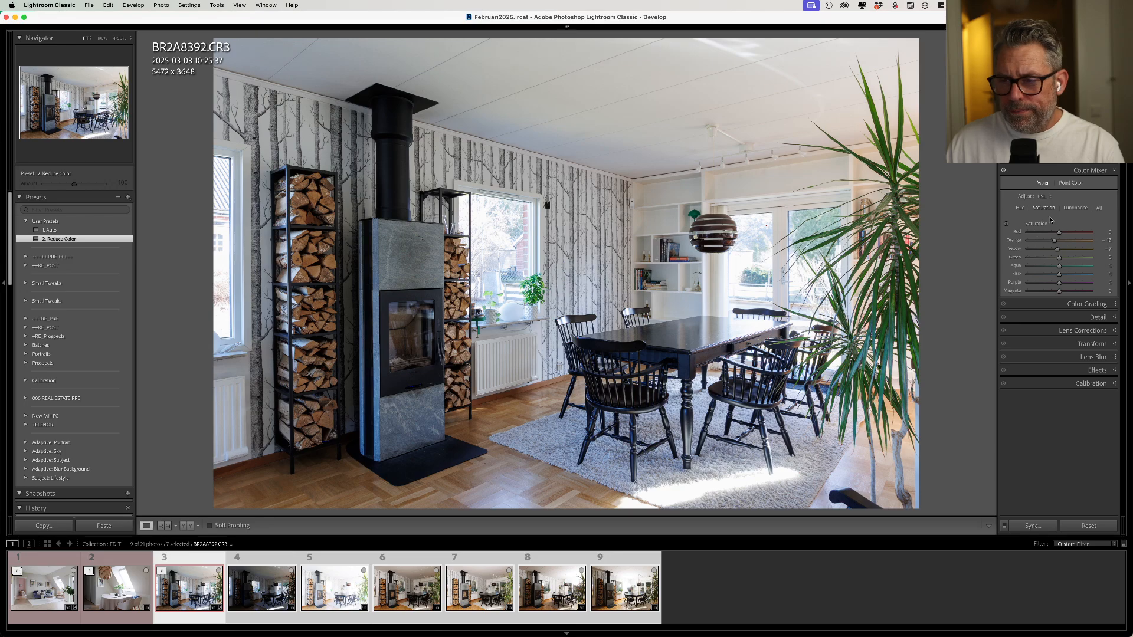
alt+click(1040, 182)
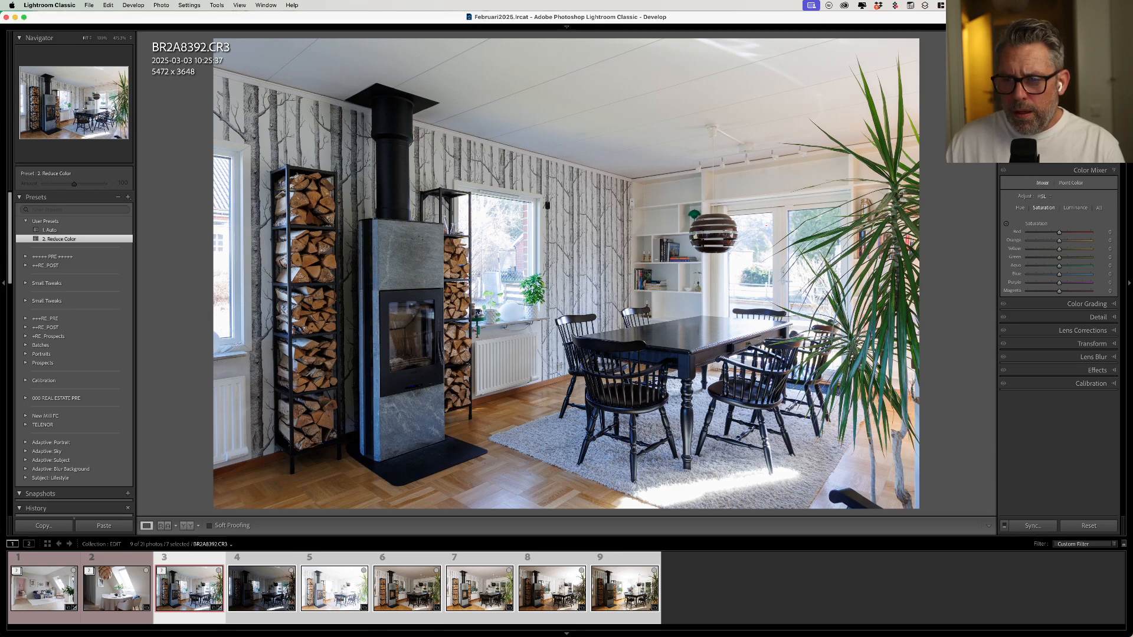
click(1007, 225)
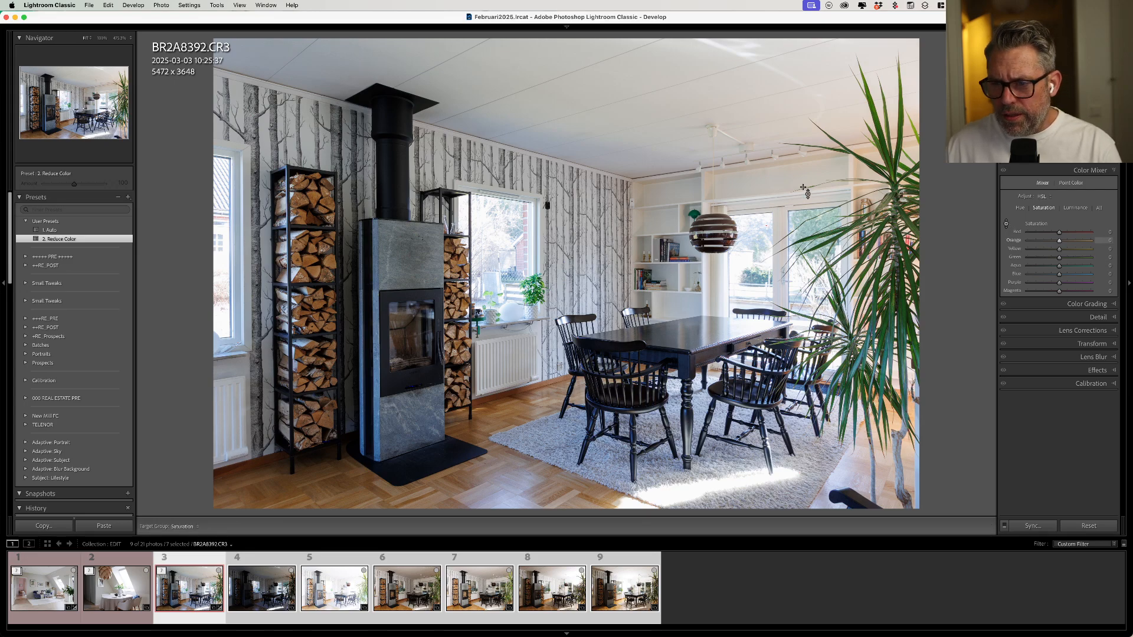
drag(783, 177, 765, 180)
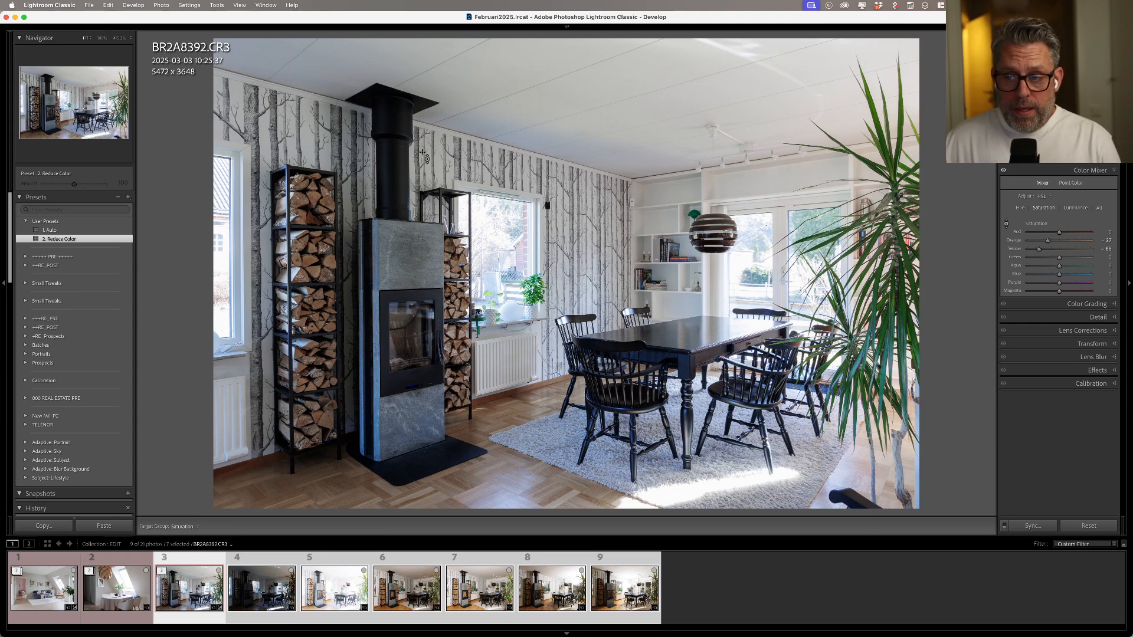
- Create a preset in User Presets that includes only the Mixer setting of the Color Mixer, keeping the default name
click(128, 197)
click(139, 207)
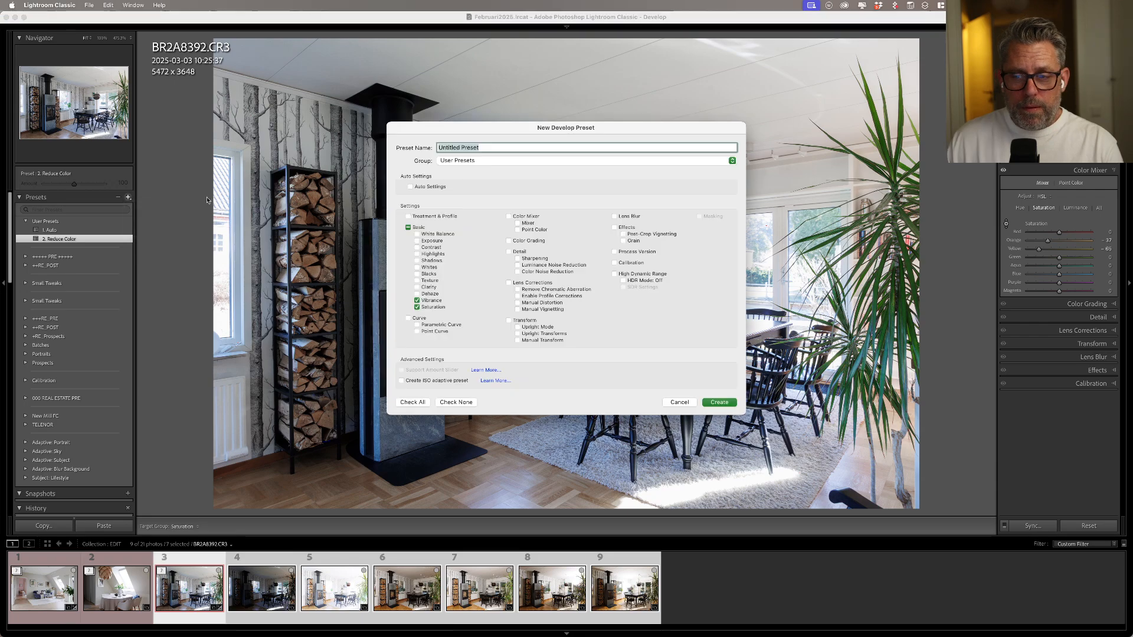
click(449, 403)
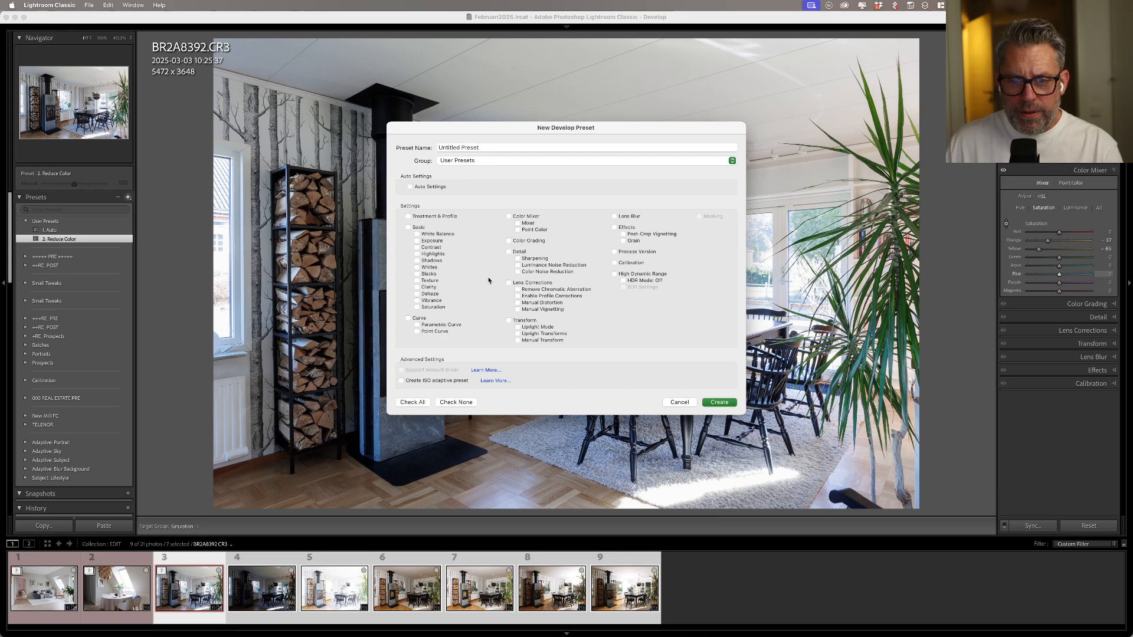
click(509, 217)
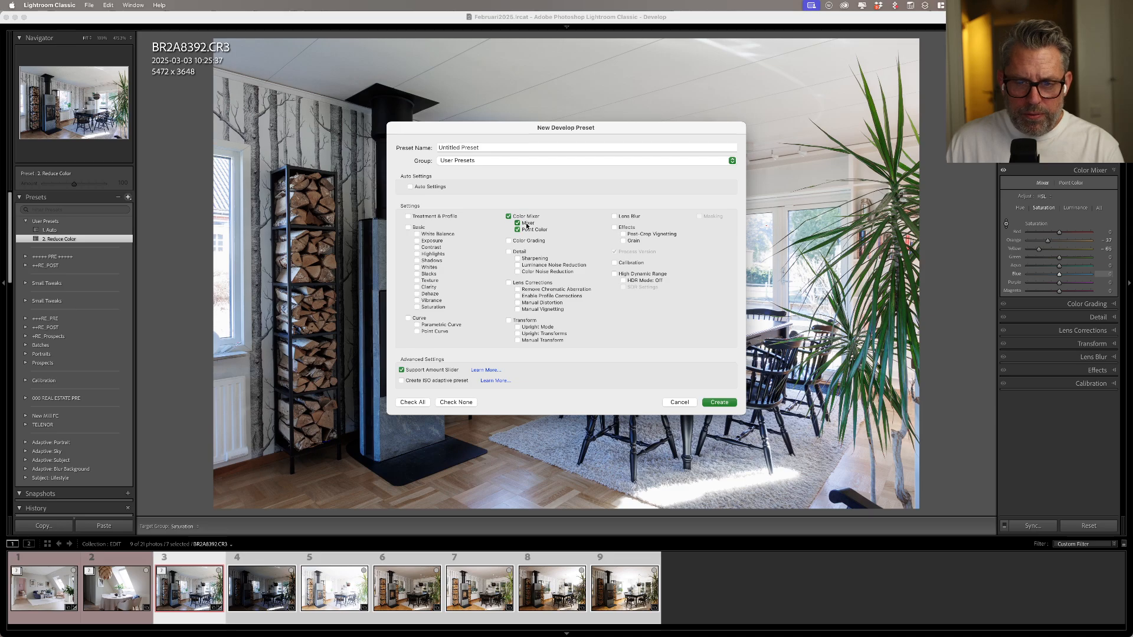
click(517, 223)
click(518, 223)
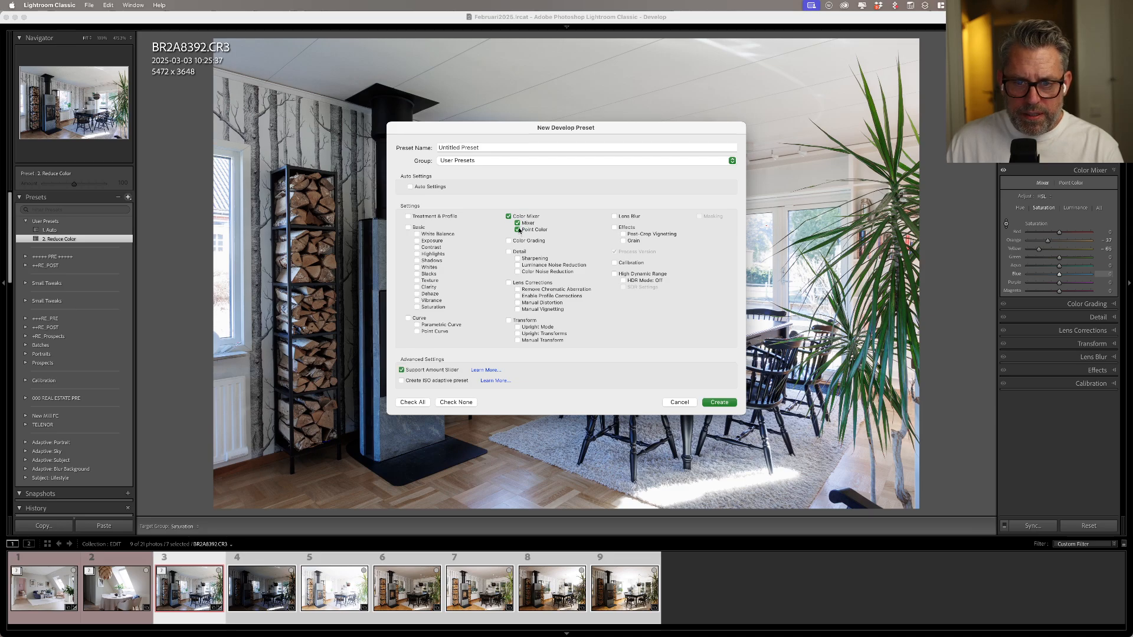
click(518, 230)
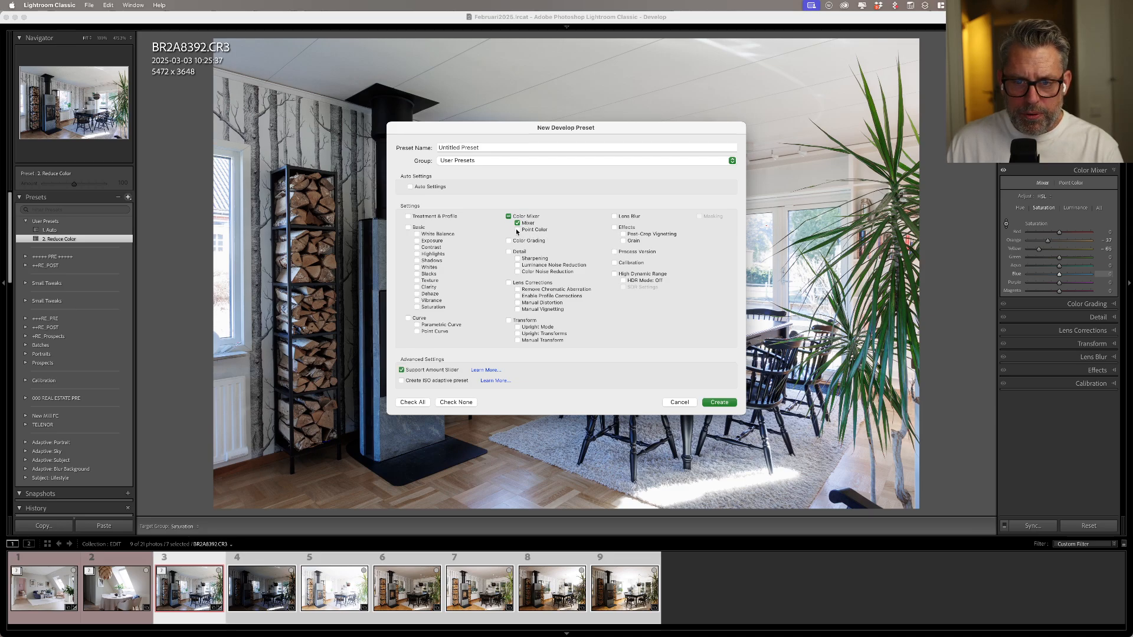
click(719, 403)
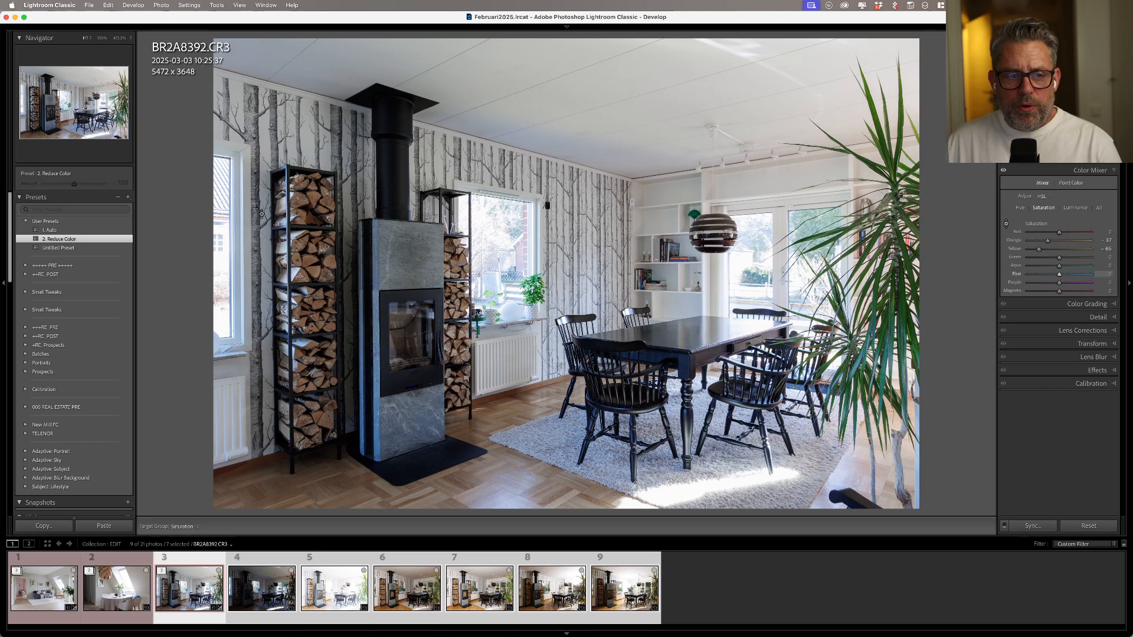
- Rename the untitled preset as "3. - Yellows"
right_click(68, 248)
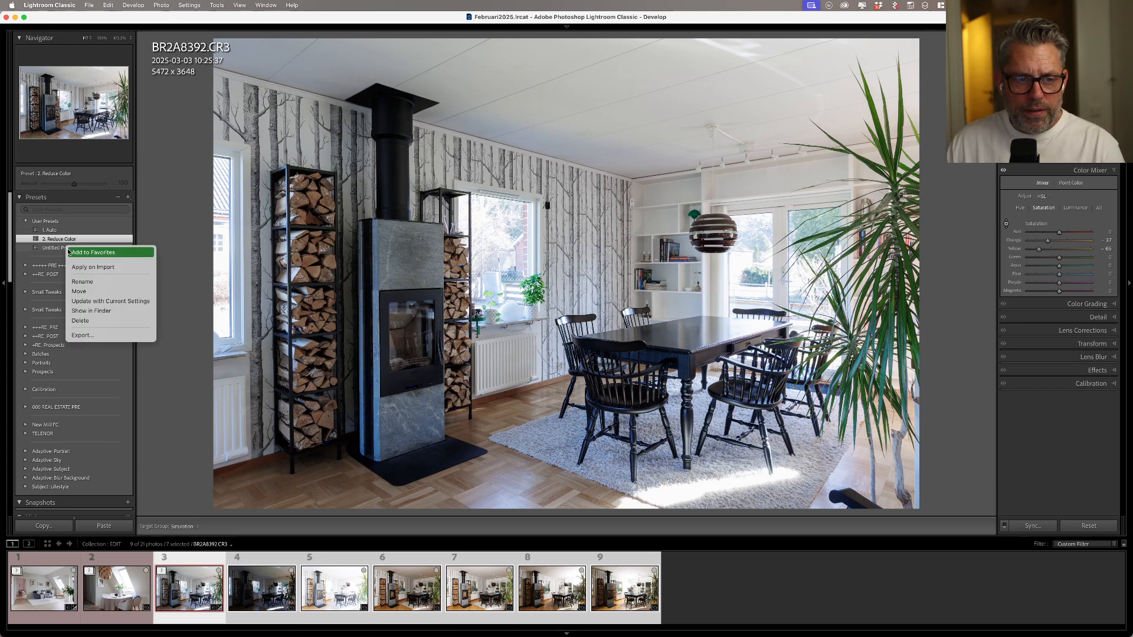
click(110, 282)
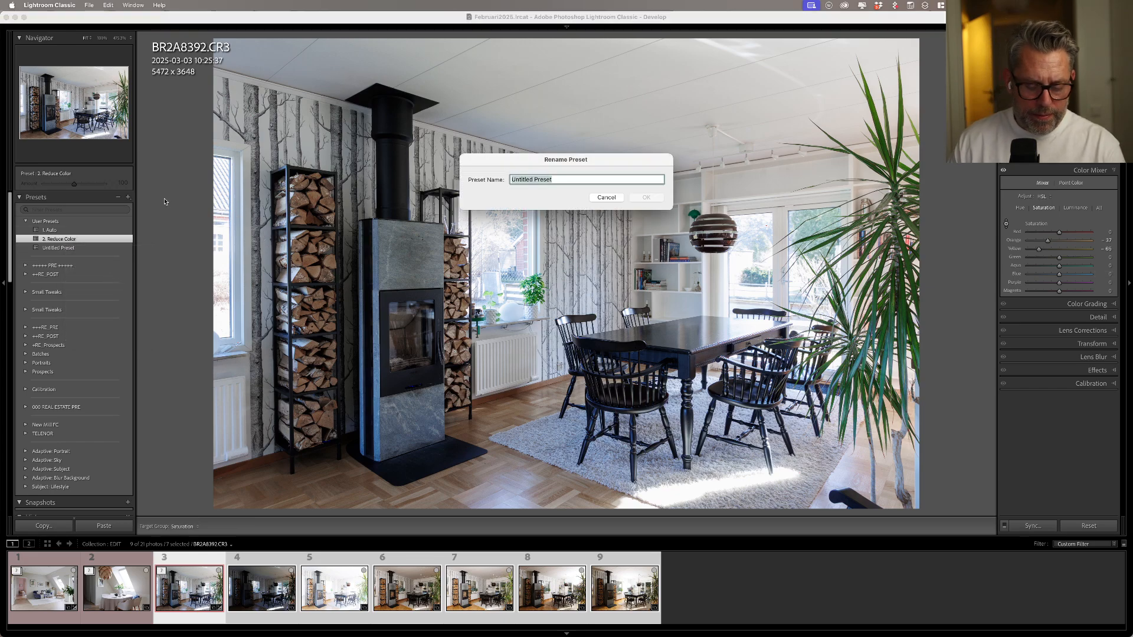
text(3)
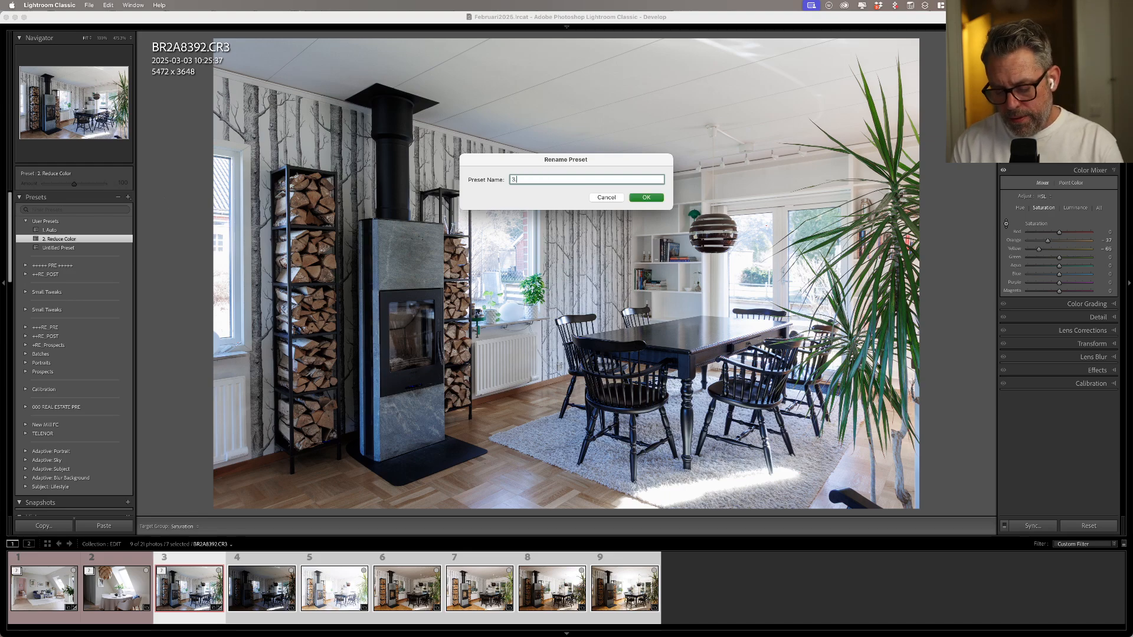
text(.)
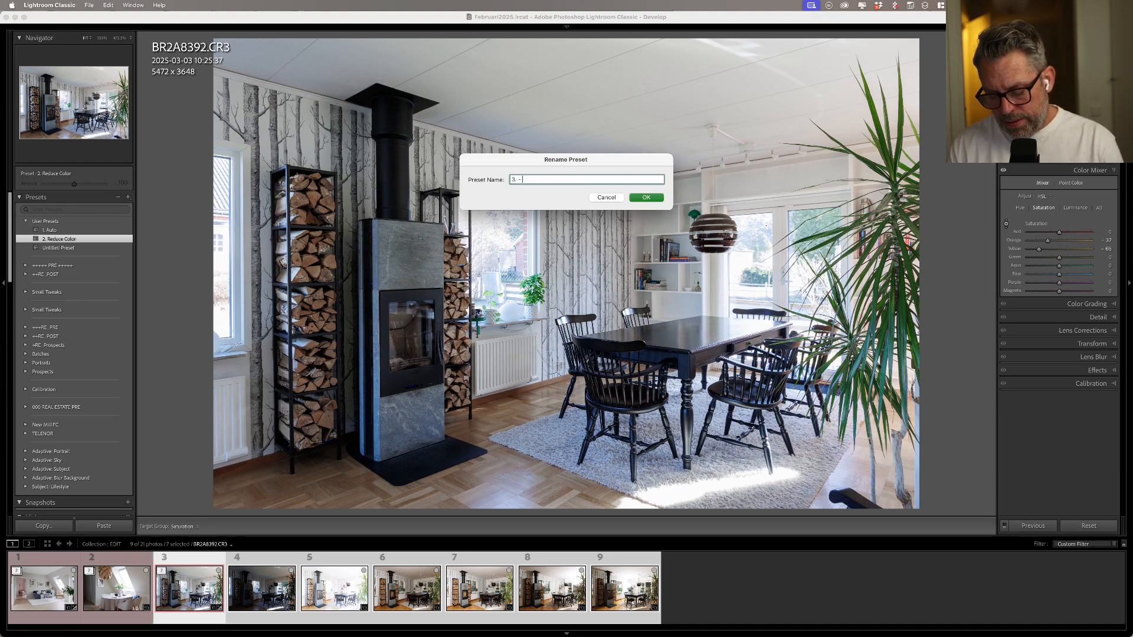
text( - Yellows)
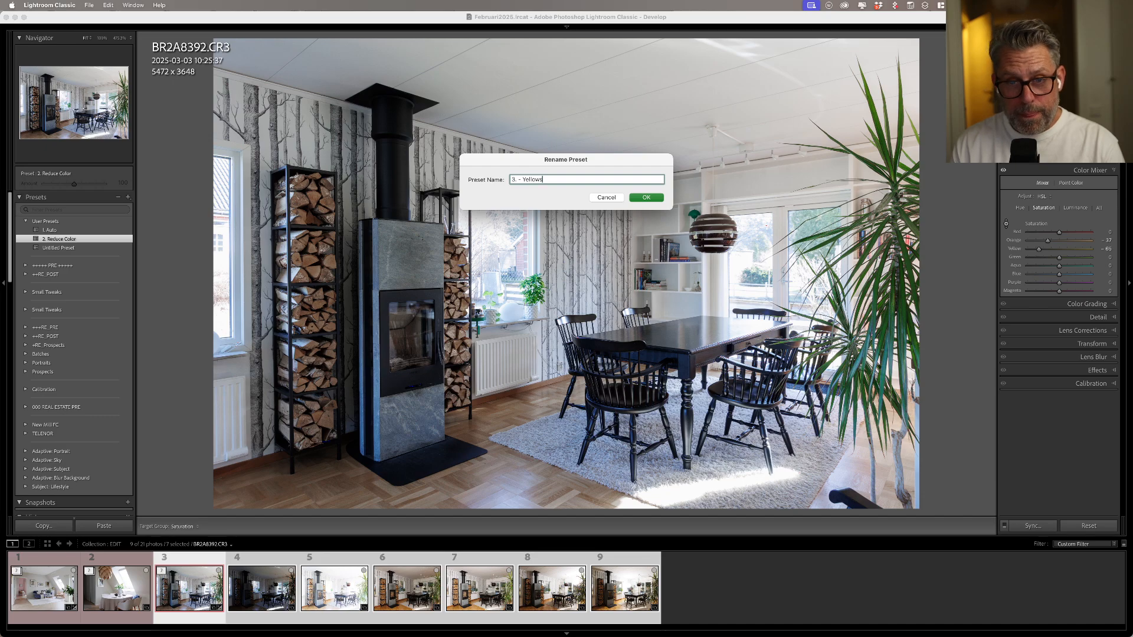
key(Return)
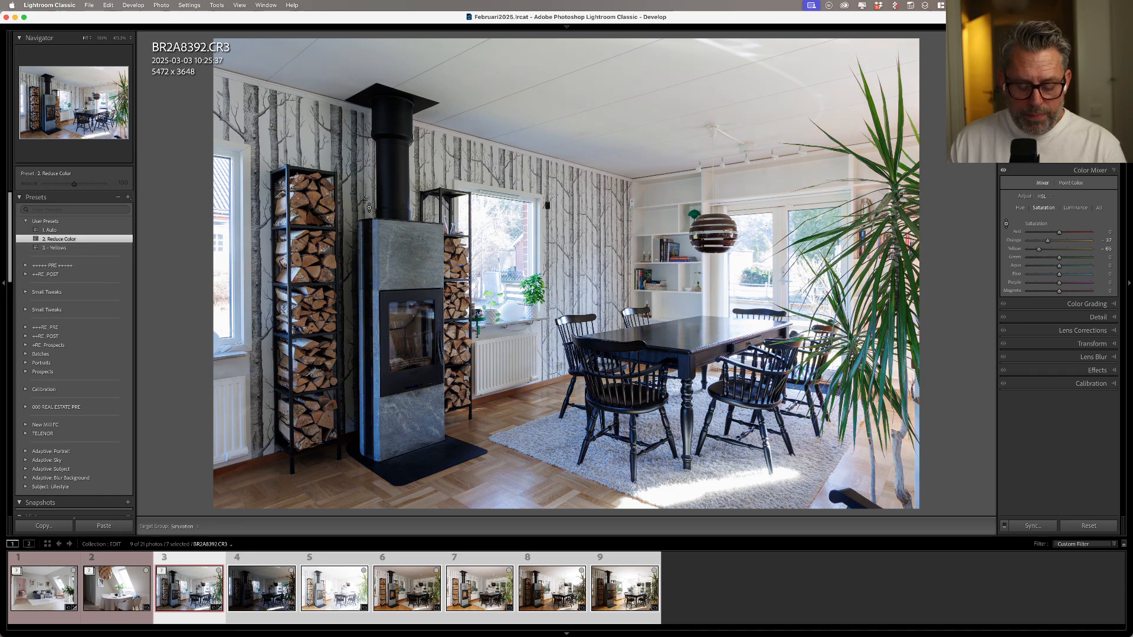
- Reset the photo's develop adjustments and apply the 1. Auto, 2. Reduce Color and 3. - Yellows presets in order
key(super)
key(super+z)
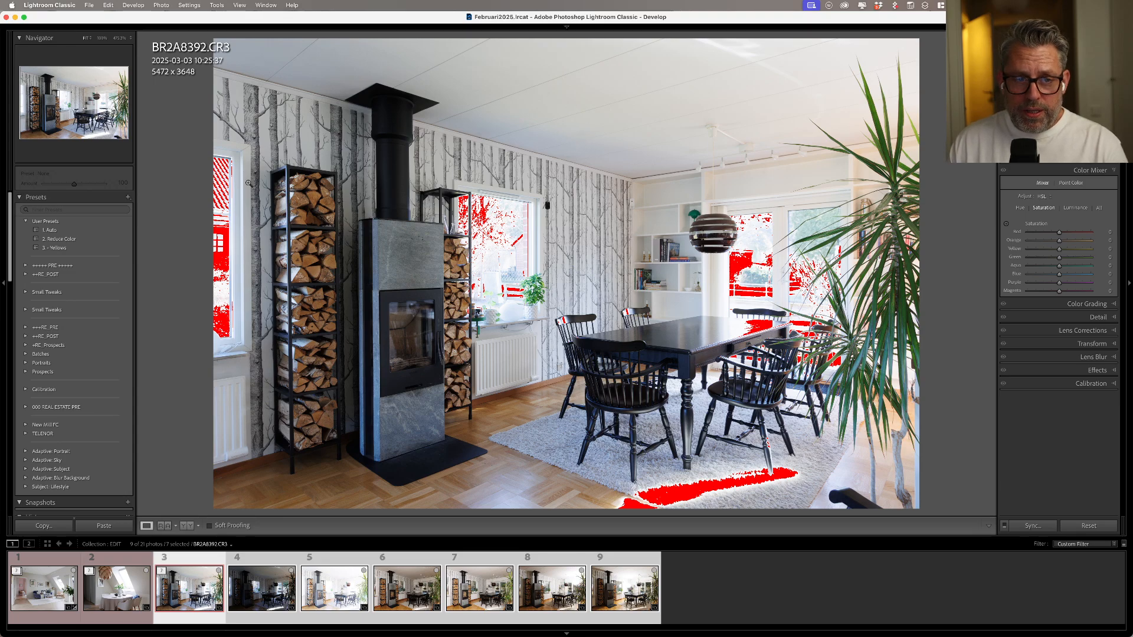
click(53, 232)
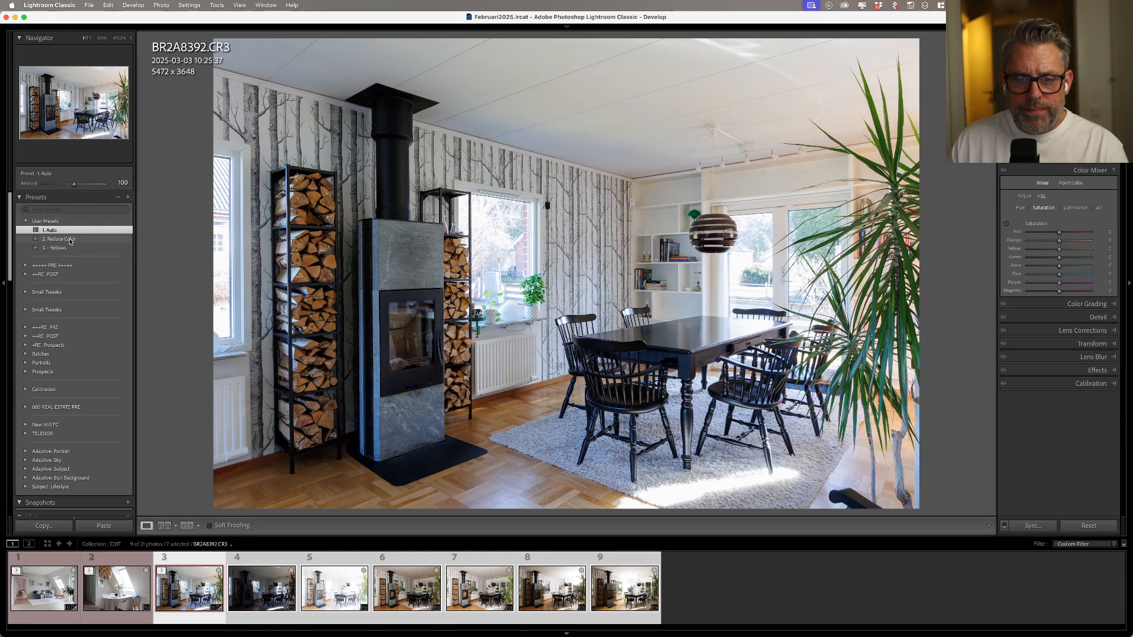
click(70, 239)
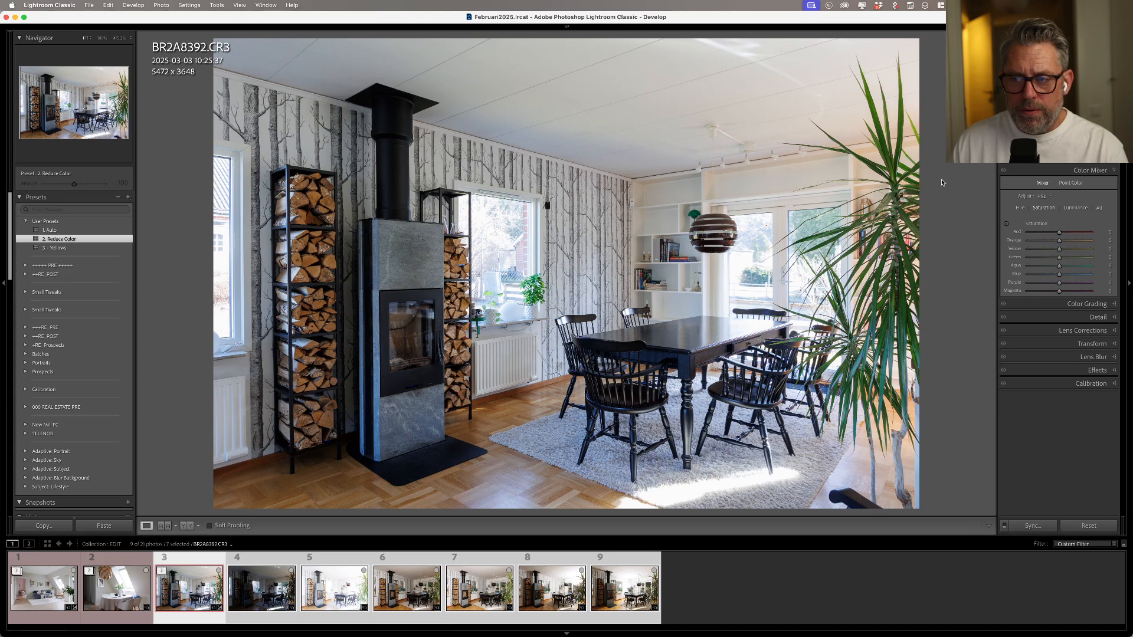
click(1095, 144)
click(1095, 144)
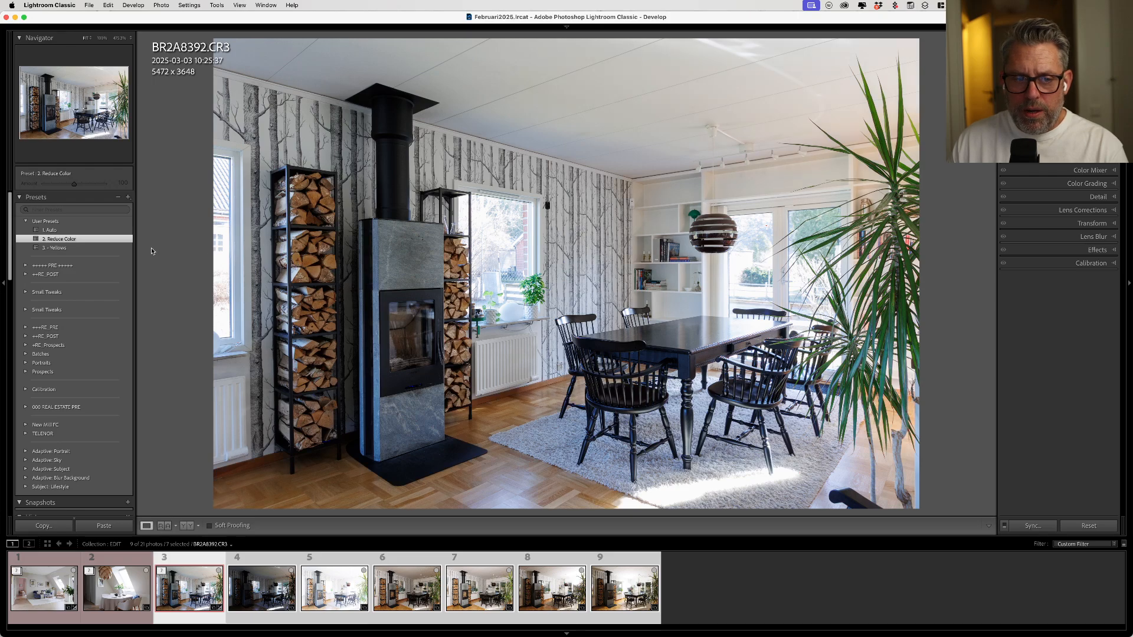
click(86, 248)
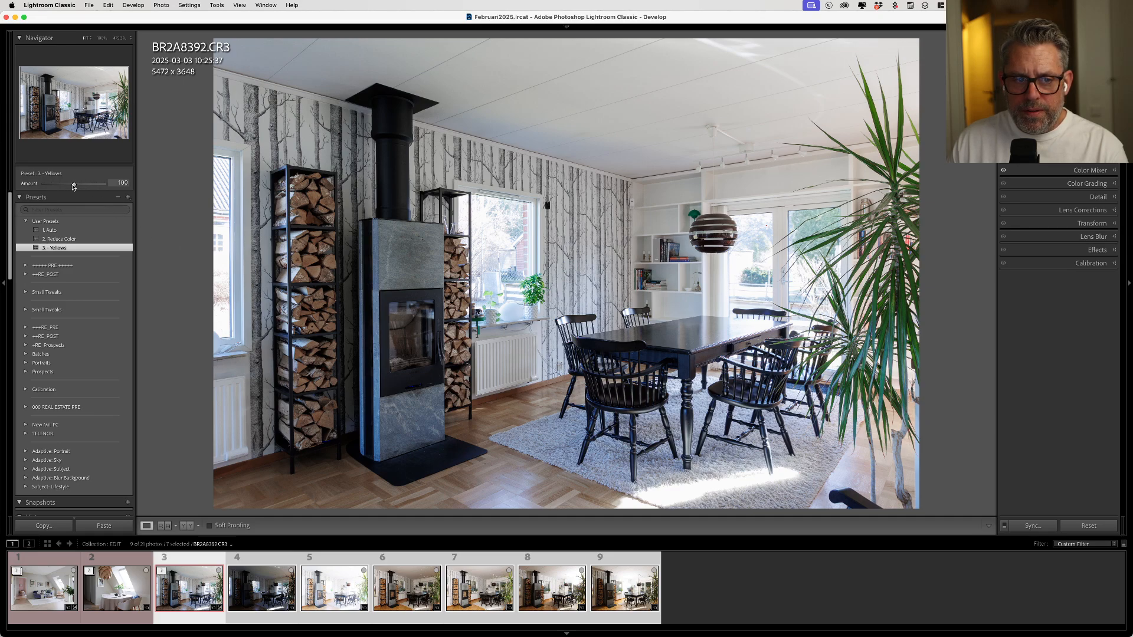
- Try the 3. - Yellows preset at amounts of 200 and about 82, and reapply it at 100
drag(74, 187, 109, 190)
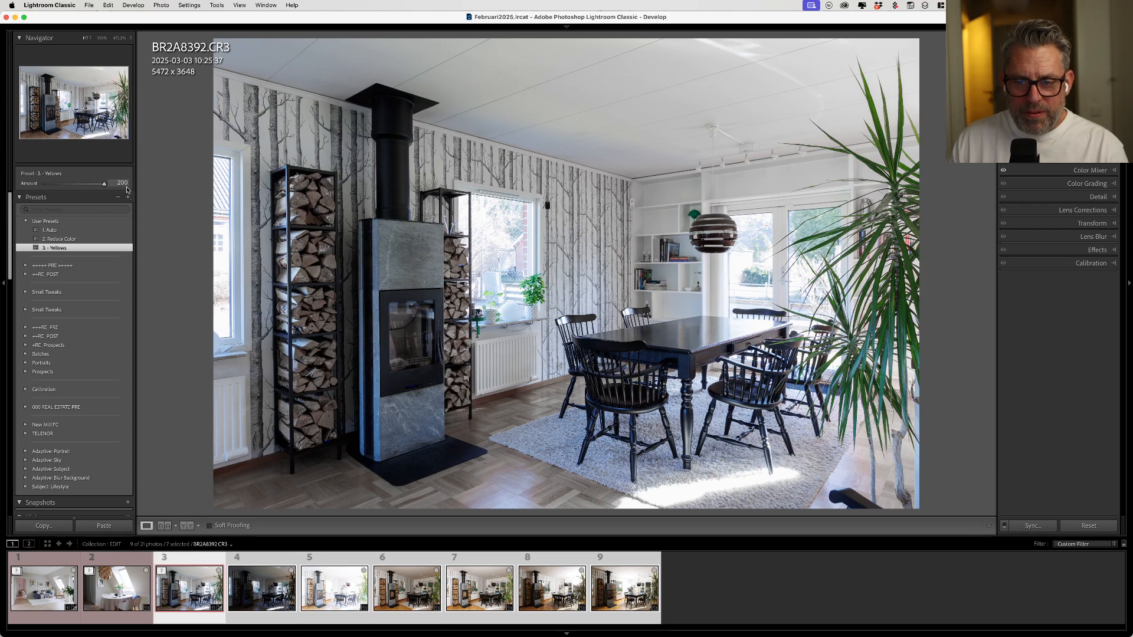
drag(114, 190, 68, 186)
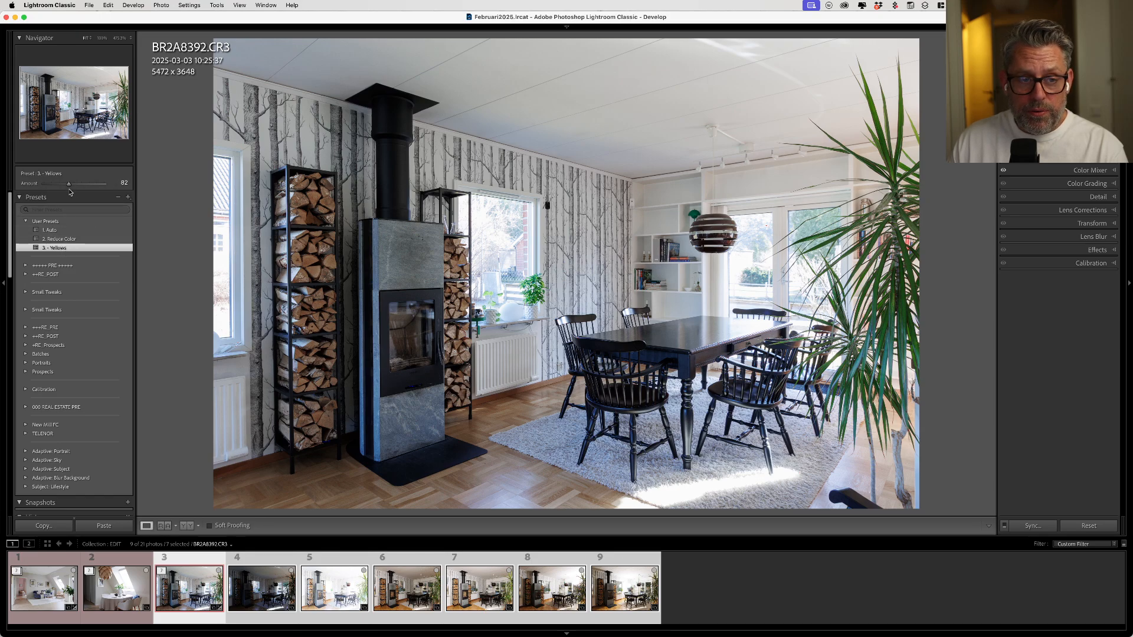
mouse_move(68, 184)
mouse_down()
mouse_move(55, 188)
mouse_move(65, 191)
mouse_up()
click(60, 249)
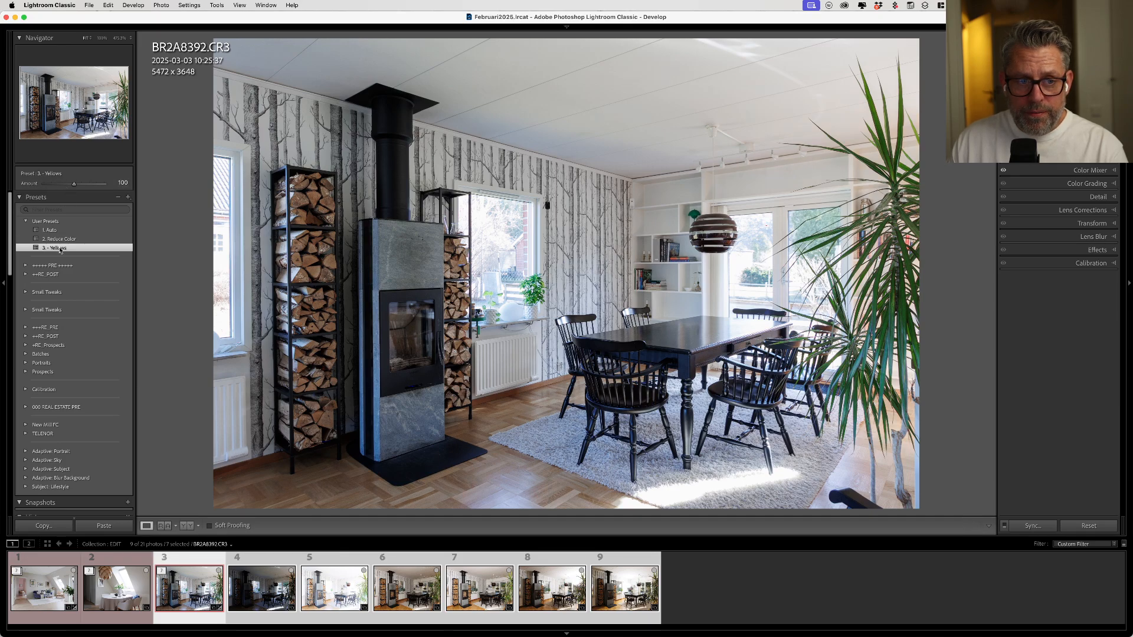
- Clear the photo's adjustments and reapply only the 1. Auto and 2. Reduce Color presets
click(61, 230)
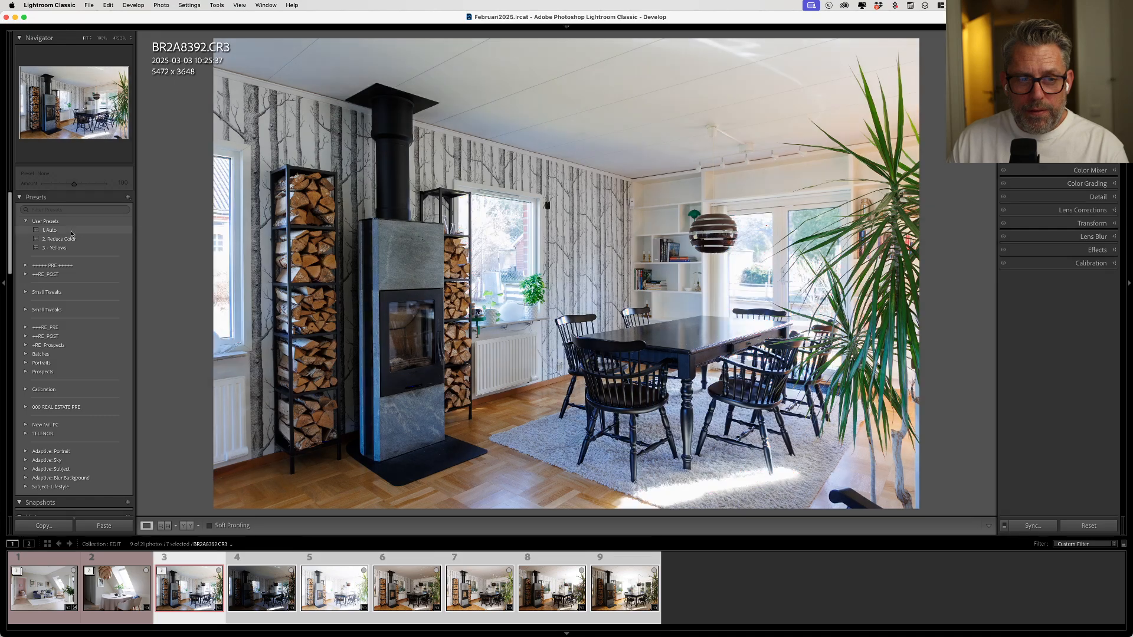
click(71, 231)
click(72, 231)
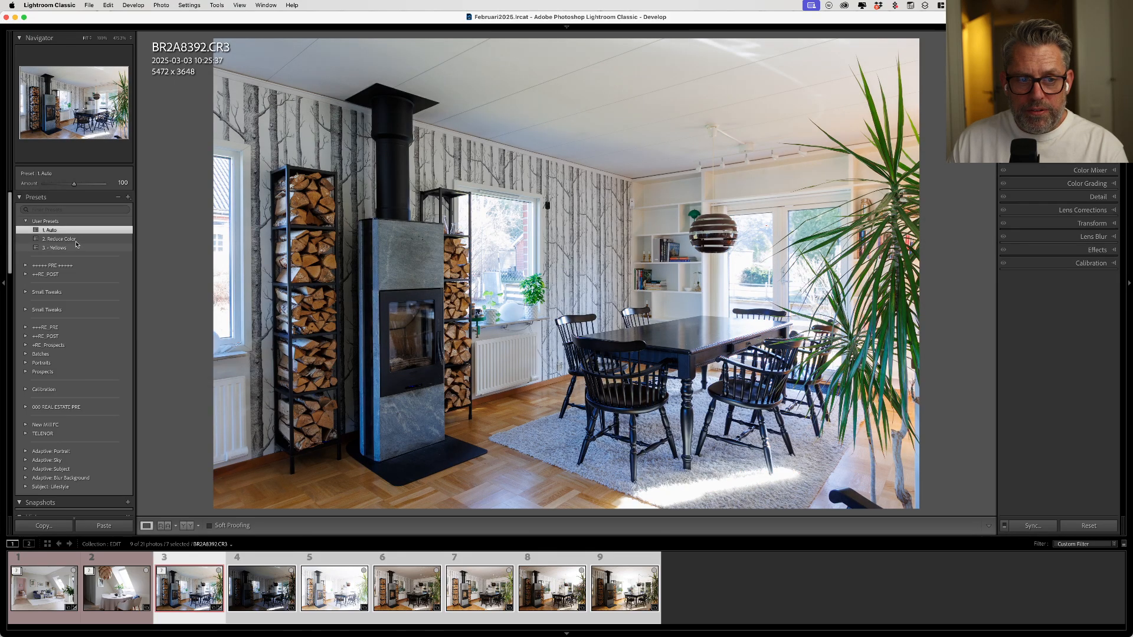
click(76, 240)
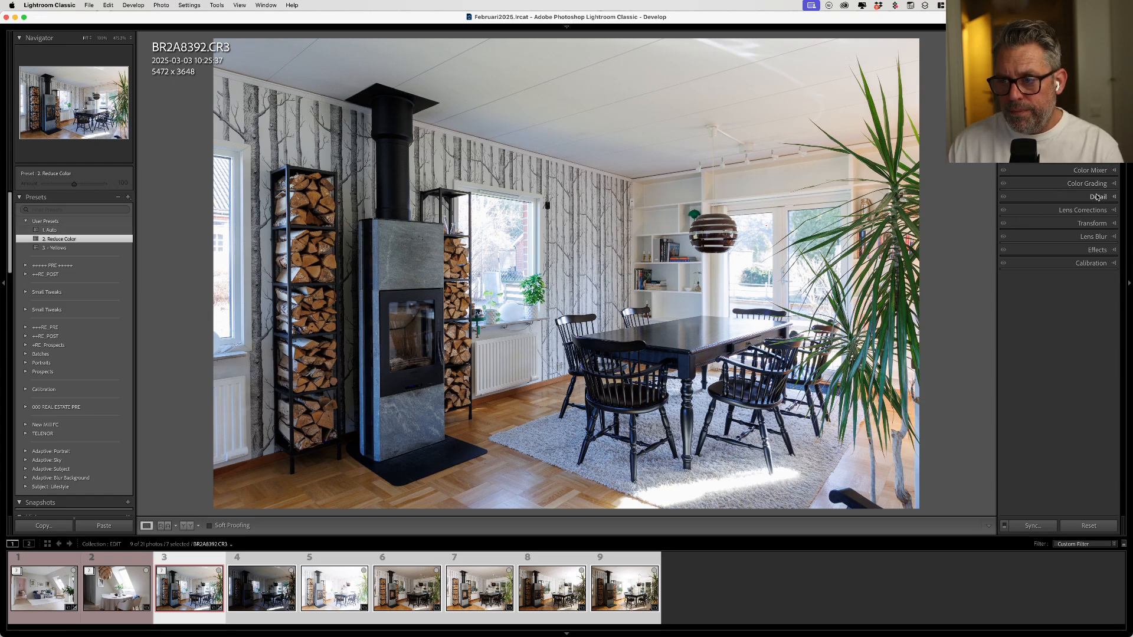
- Sample the yellowish wall above the patio door with Point Color, narrowing the Range to 17 and setting Sat. Shift to -60
click(1093, 171)
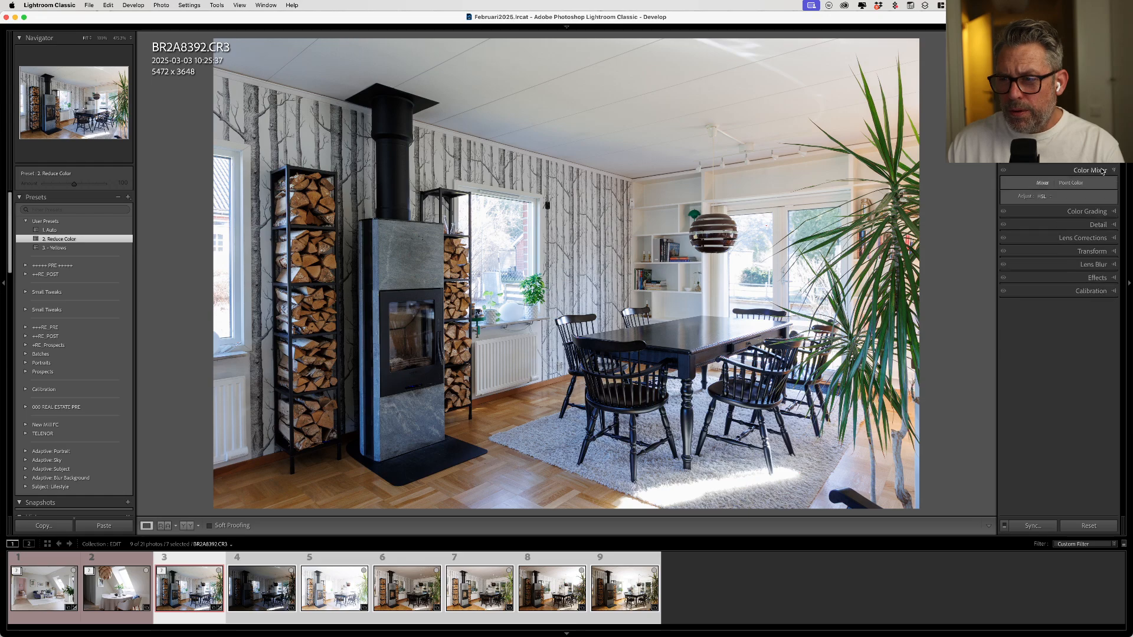
click(1074, 184)
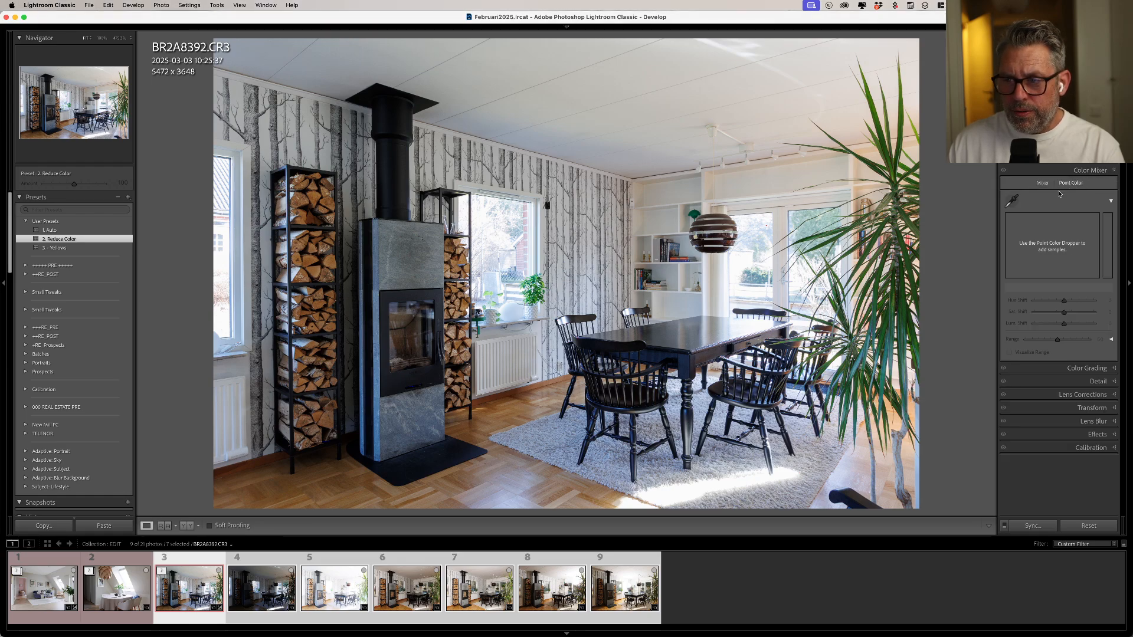
click(1013, 203)
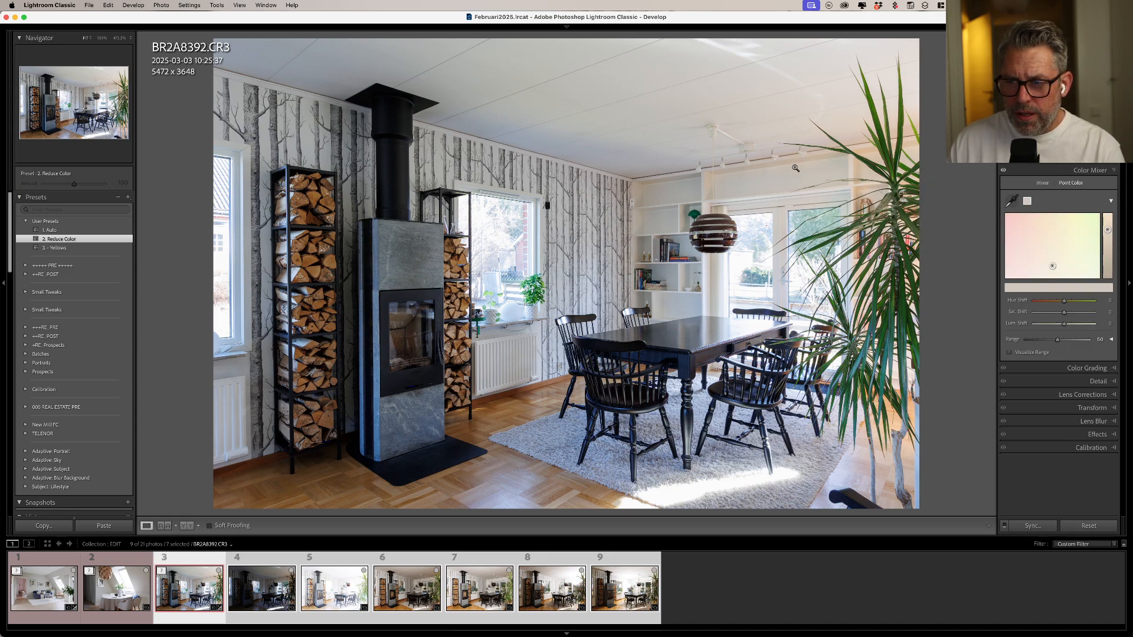
click(794, 168)
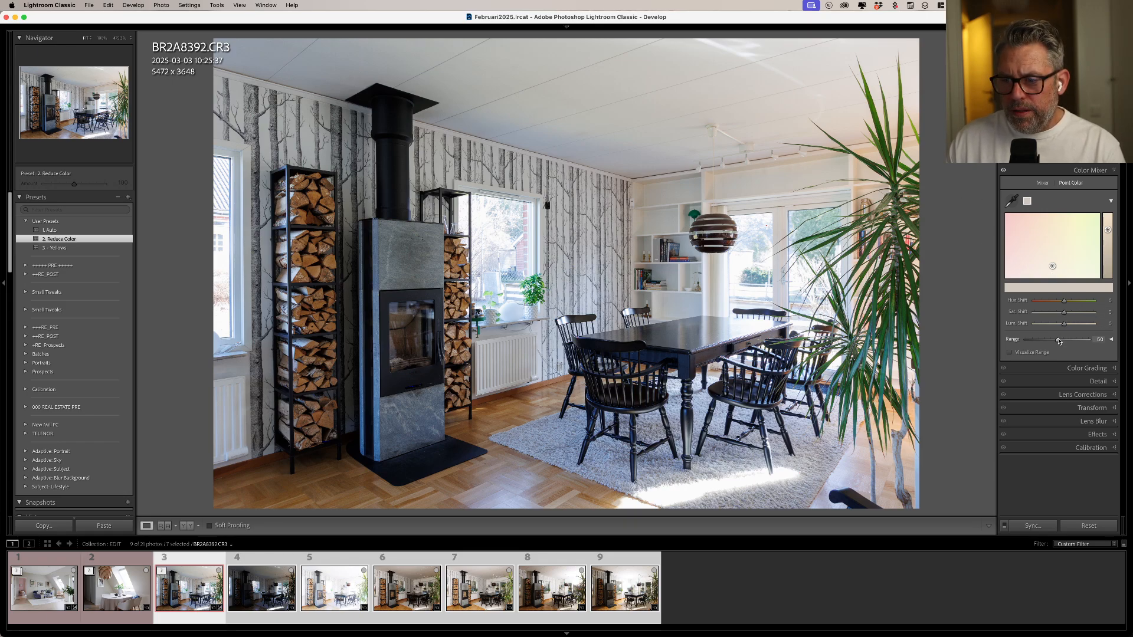
mouse_move(1056, 340)
mouse_down()
mouse_move(1068, 340)
mouse_move(1026, 342)
mouse_move(1093, 343)
mouse_move(1039, 345)
mouse_up()
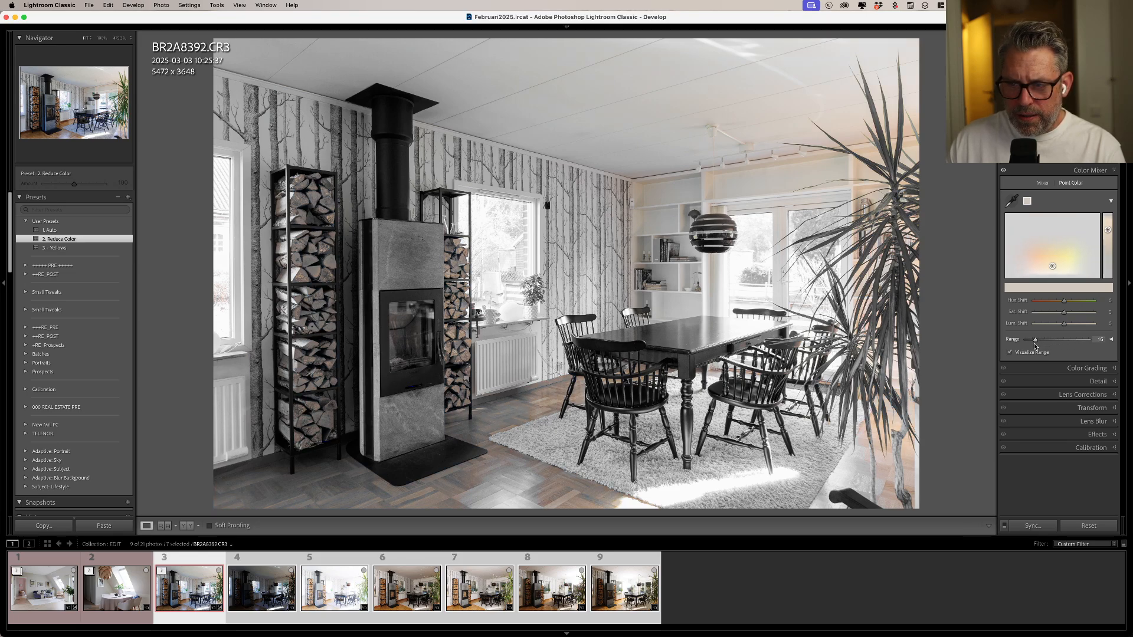
mouse_move(1033, 347)
mouse_down()
mouse_move(1064, 316)
mouse_move(1042, 319)
mouse_move(1065, 327)
mouse_up()
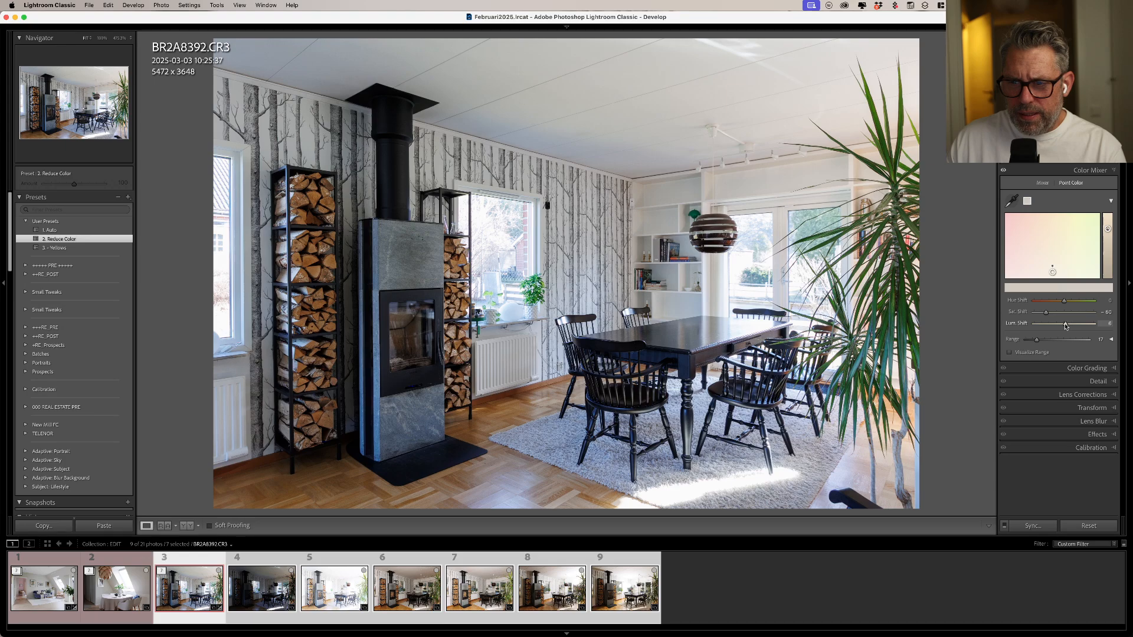
drag(1065, 327, 1064, 328)
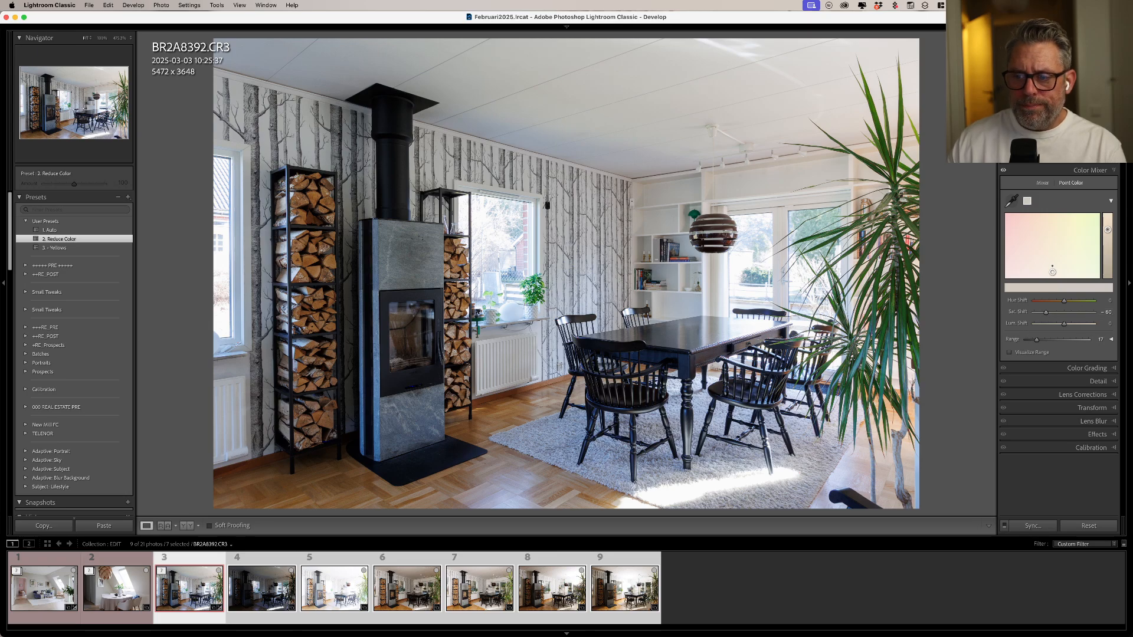
- Create a preset named "4. Point Yellow" in User Presets that includes only the Point Color setting of the Color Mixer
click(128, 197)
click(148, 207)
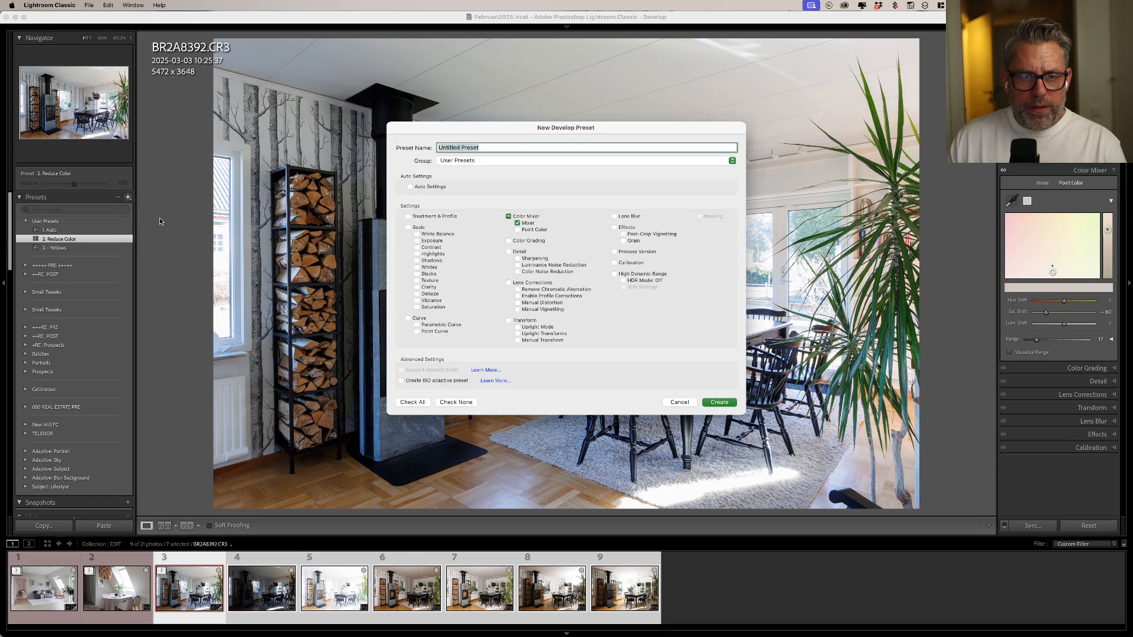
text(4)
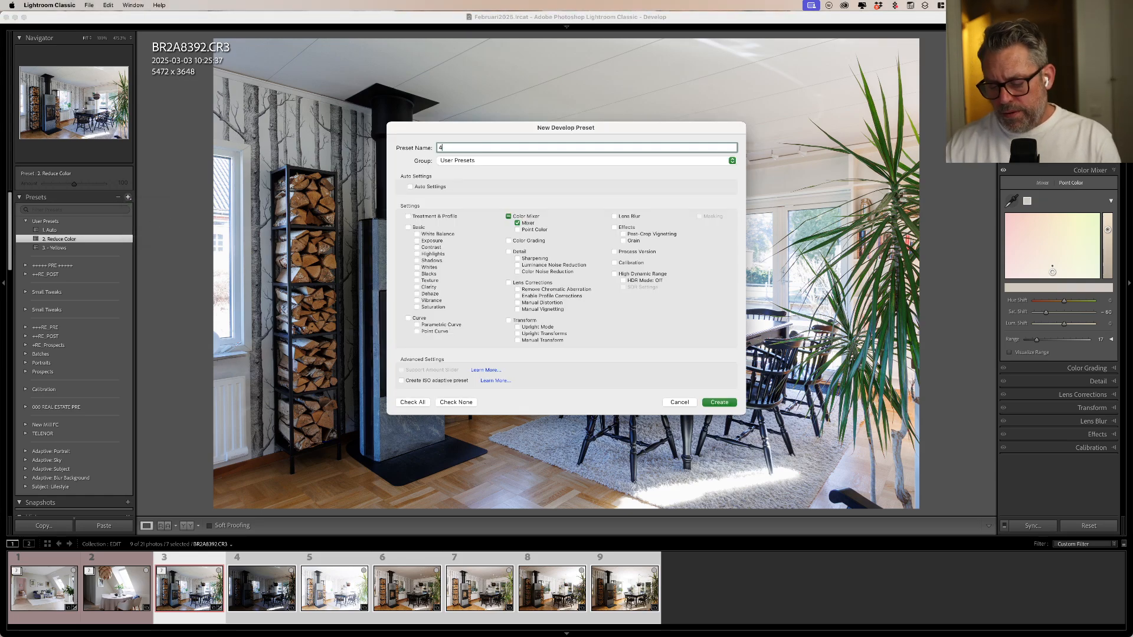
text(. )
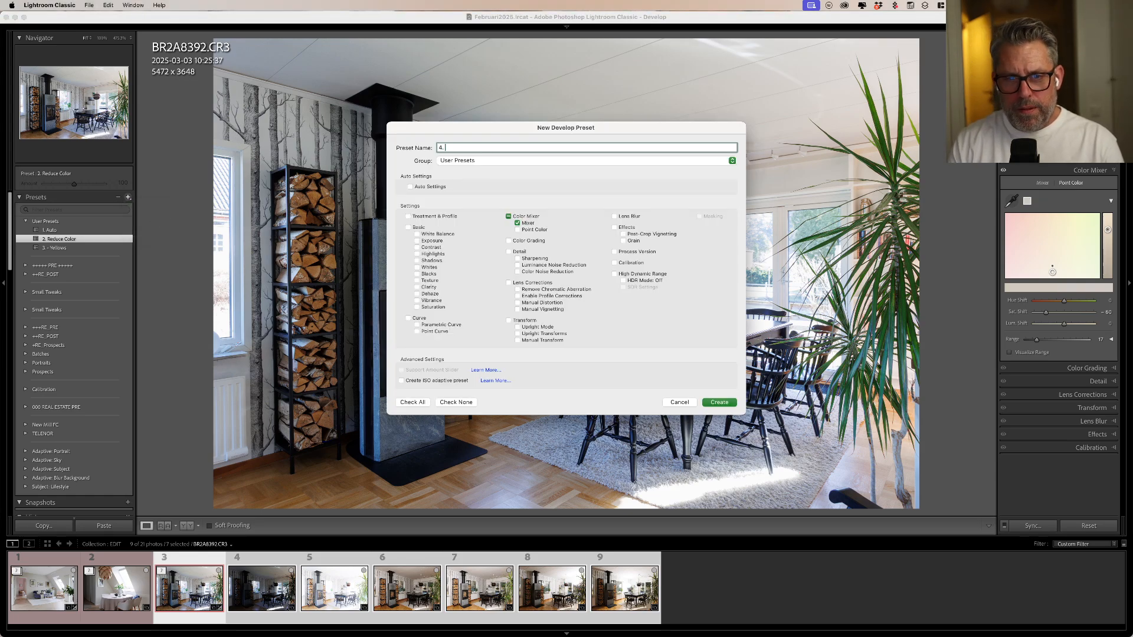
text(Point Yellow)
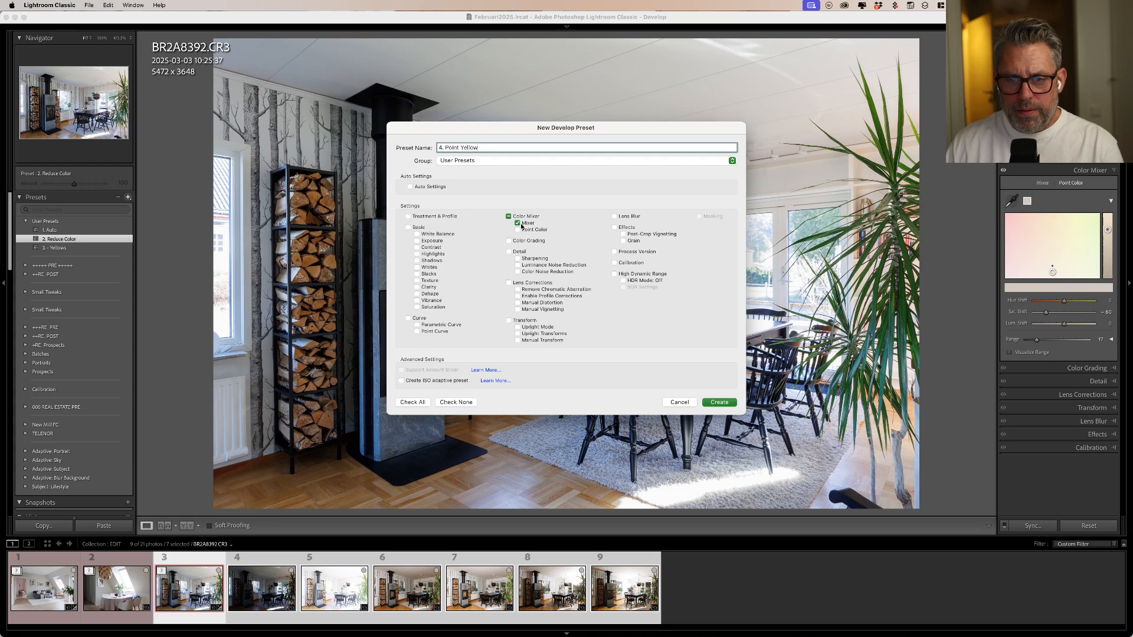
click(522, 224)
click(521, 229)
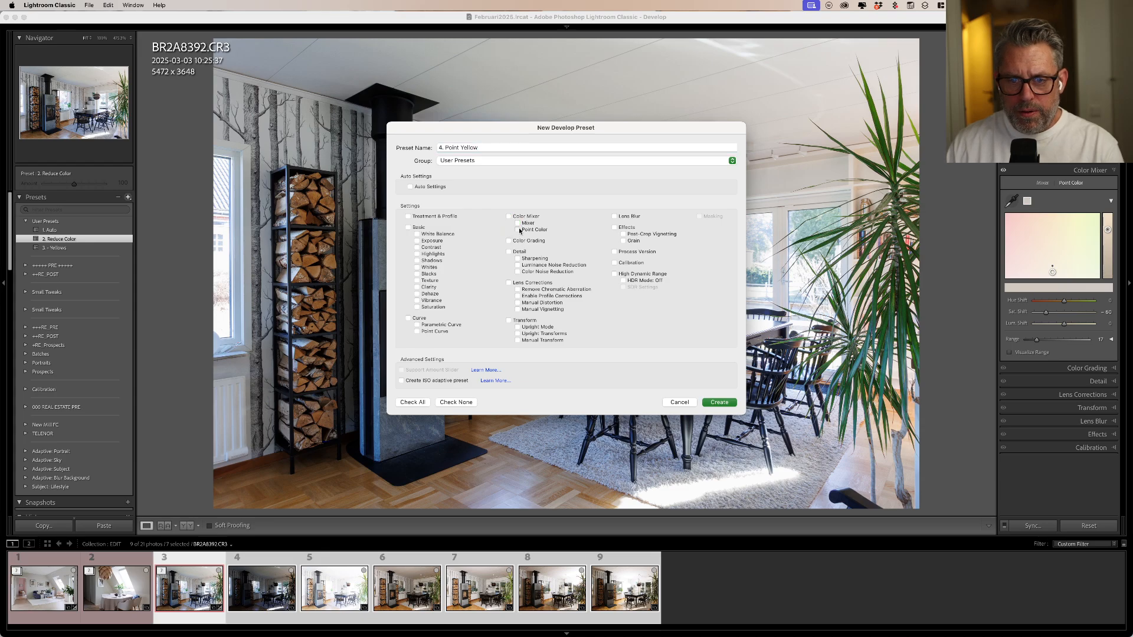
click(720, 402)
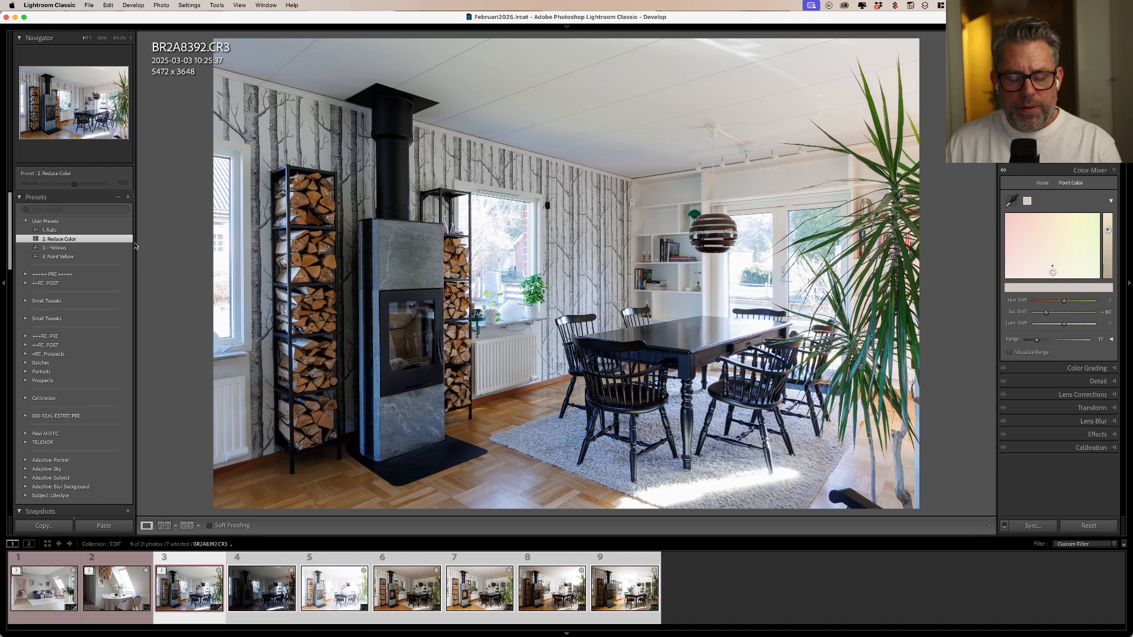
- Apply all four numbered presets to the photo in sequence, from 1. Auto through 4. Point Yellow
click(59, 230)
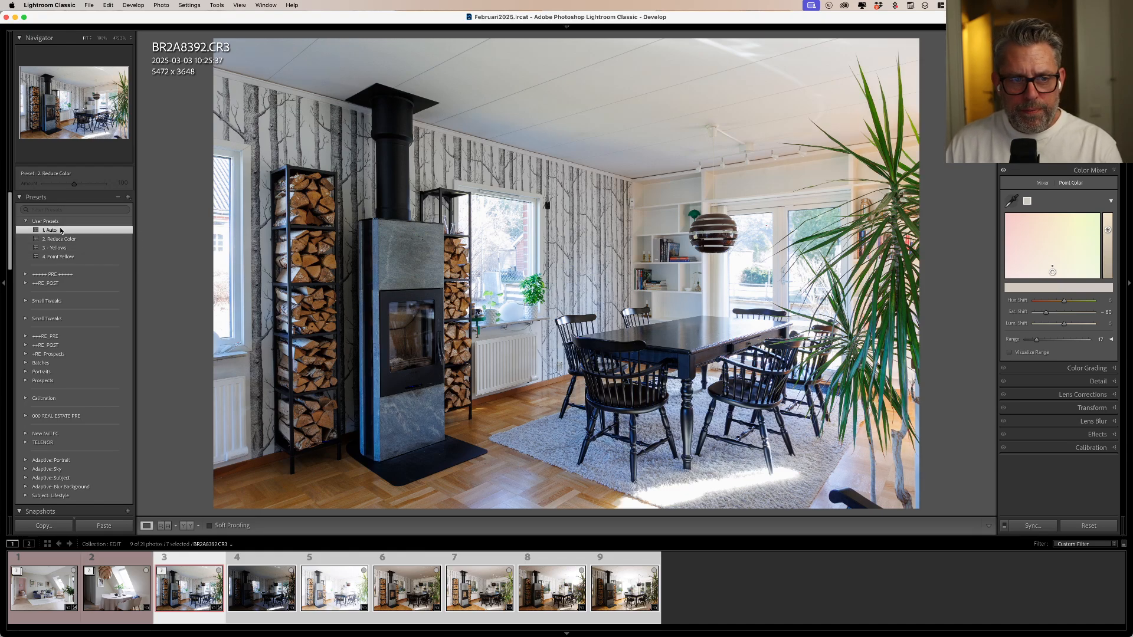
key(super+1)
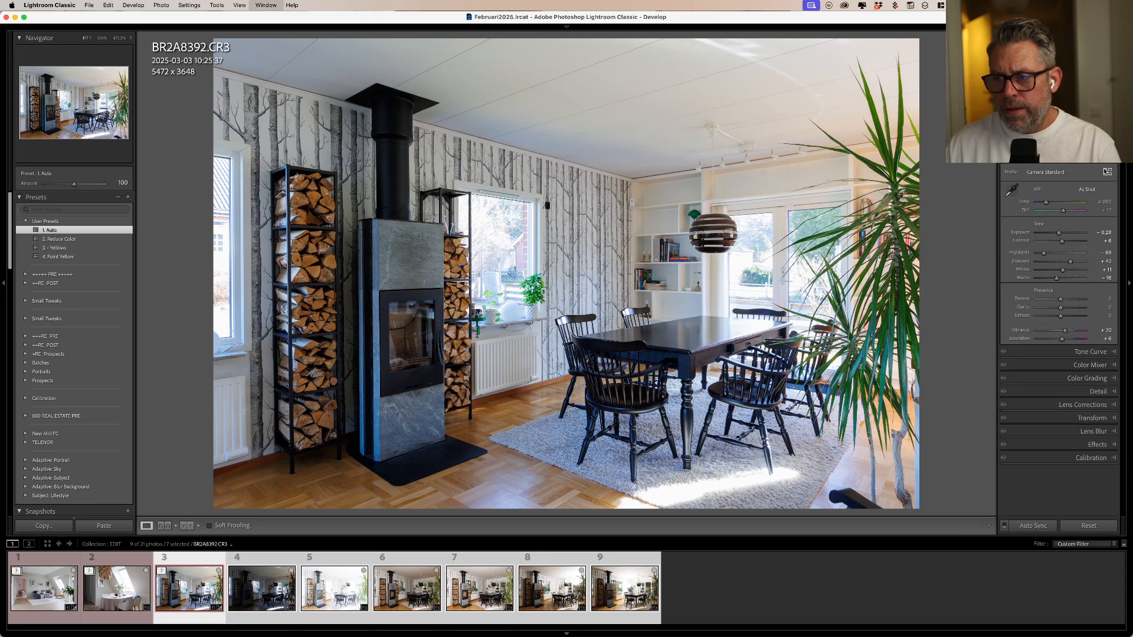
click(62, 239)
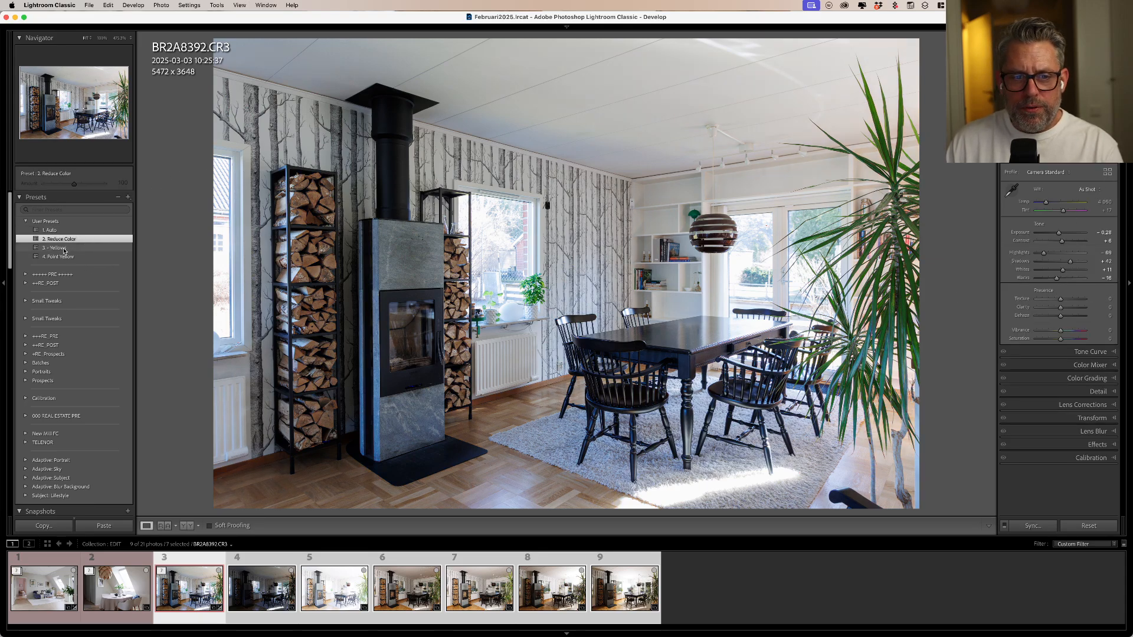
click(64, 248)
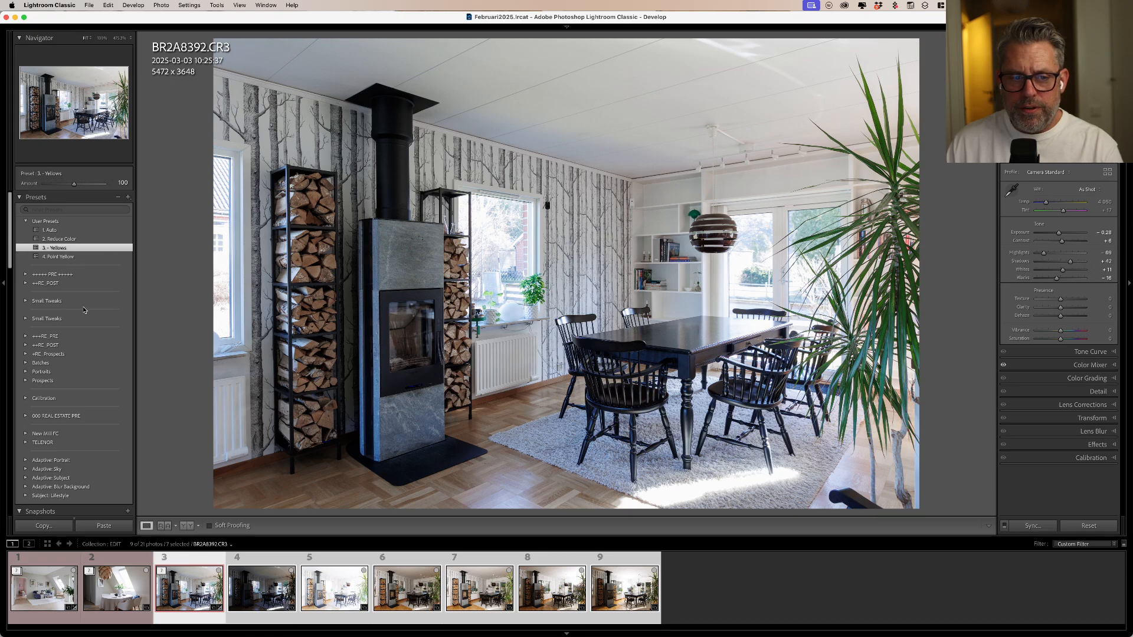
click(69, 257)
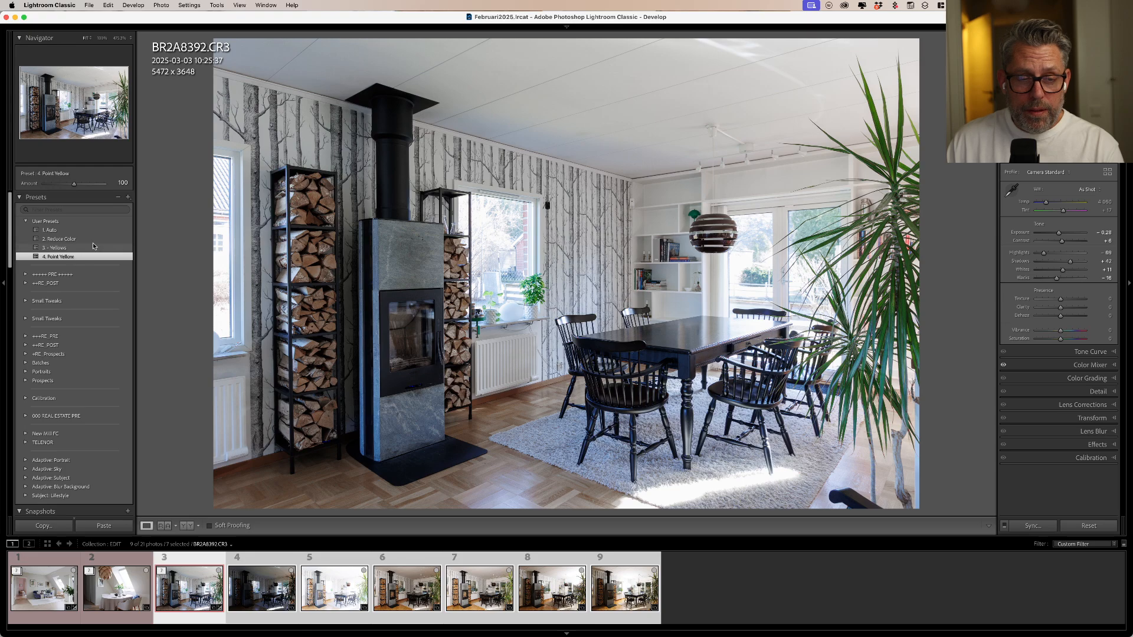
- Create a default-named preset with only Point Color in User Presets, try it on the photo and delete it
click(128, 197)
click(142, 203)
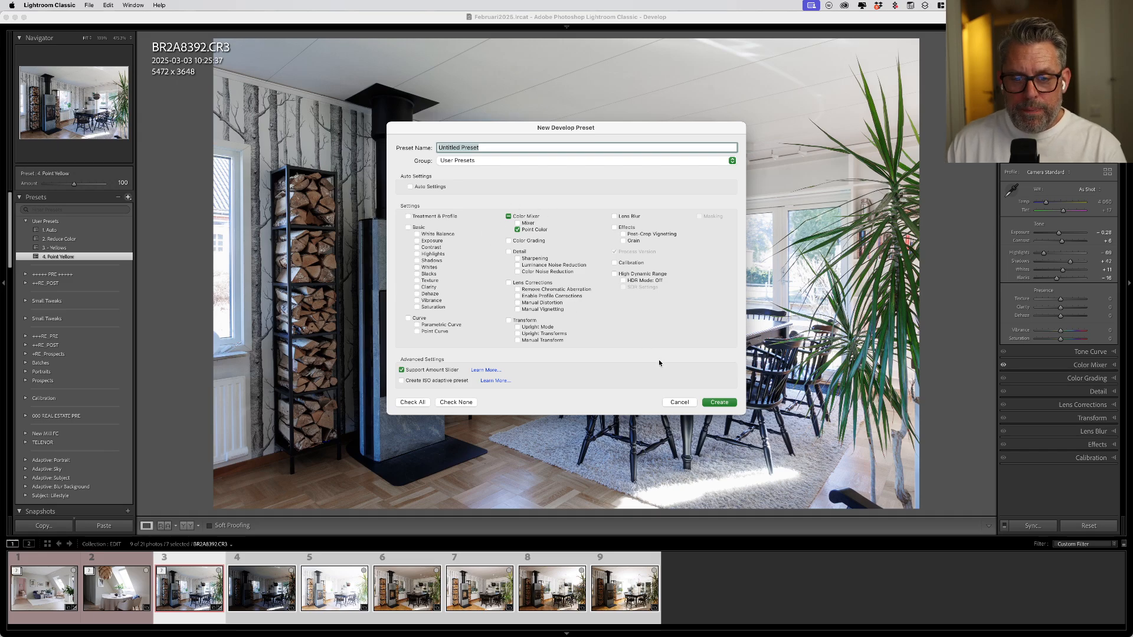
click(719, 403)
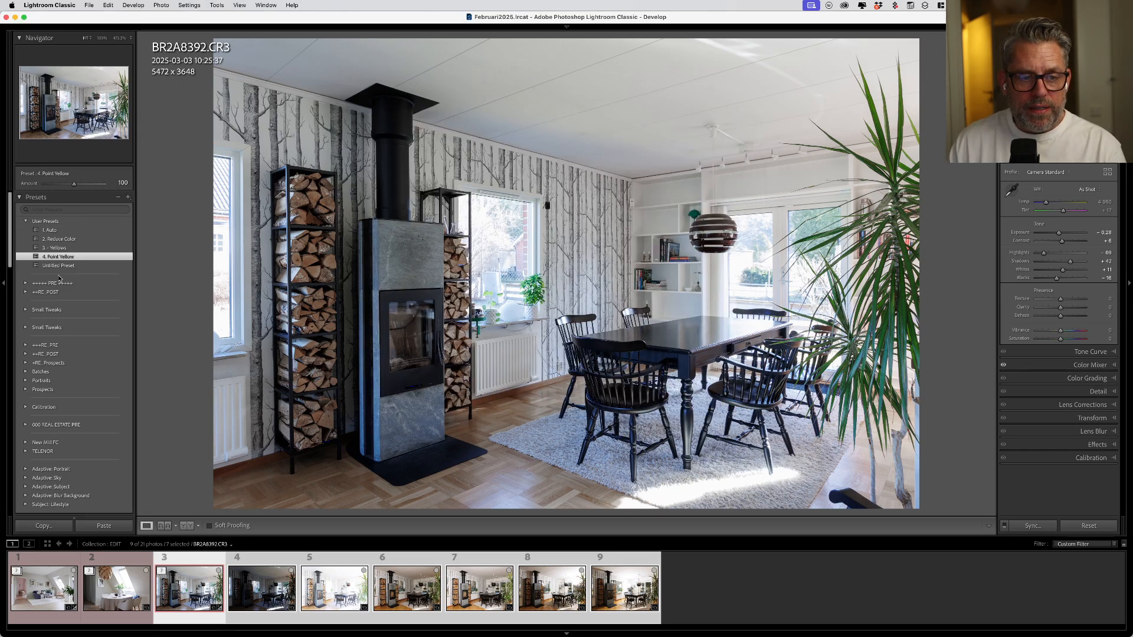
click(61, 266)
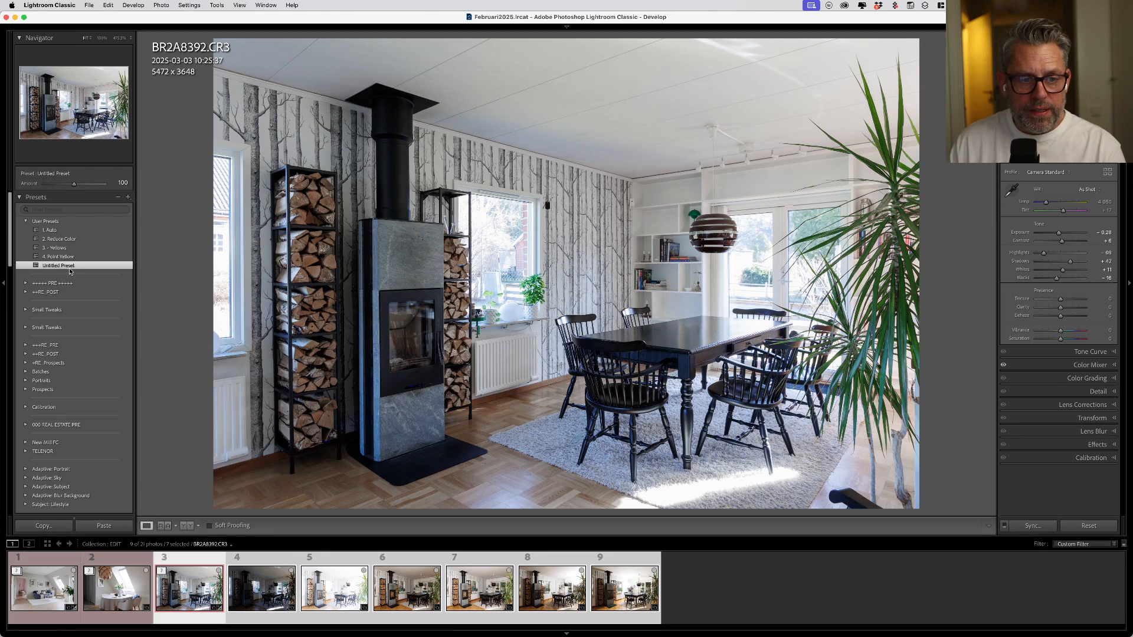
right_click(72, 268)
click(95, 338)
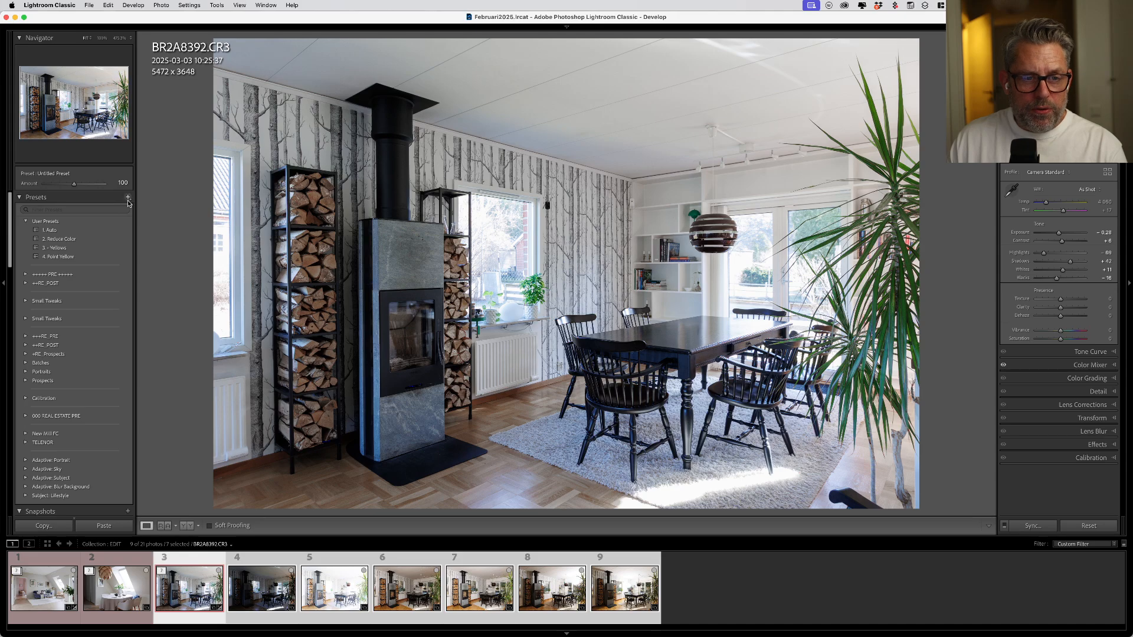
- Reapply the presets 1. Auto, 2. Reduce Color, 3. - Yellows and 4. Point Yellow to the photo in sequence
click(58, 230)
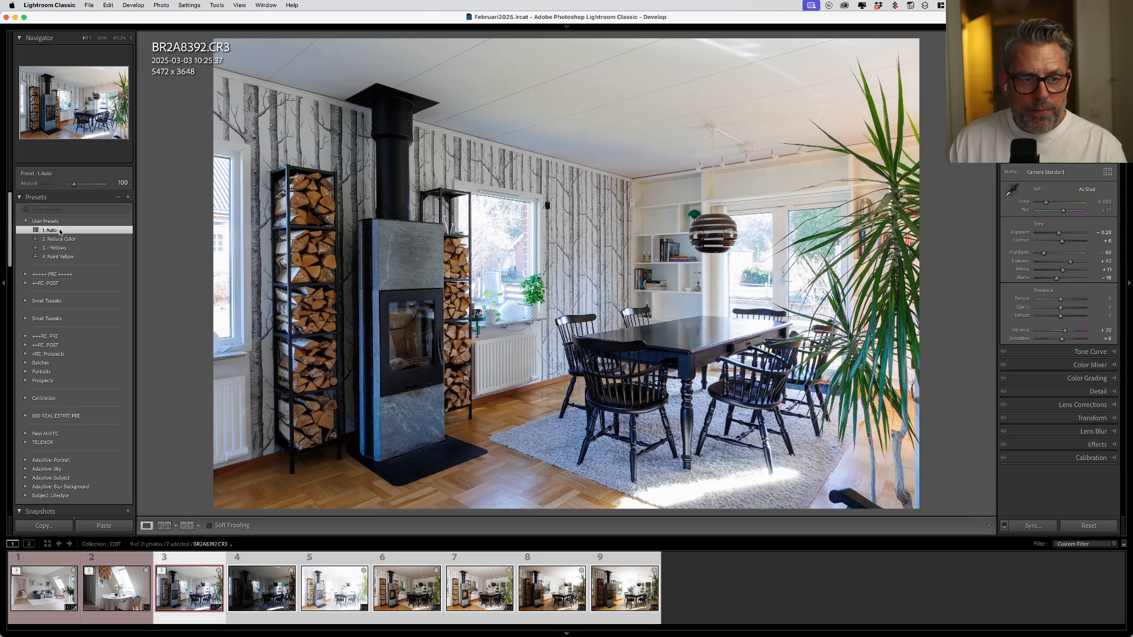
click(86, 240)
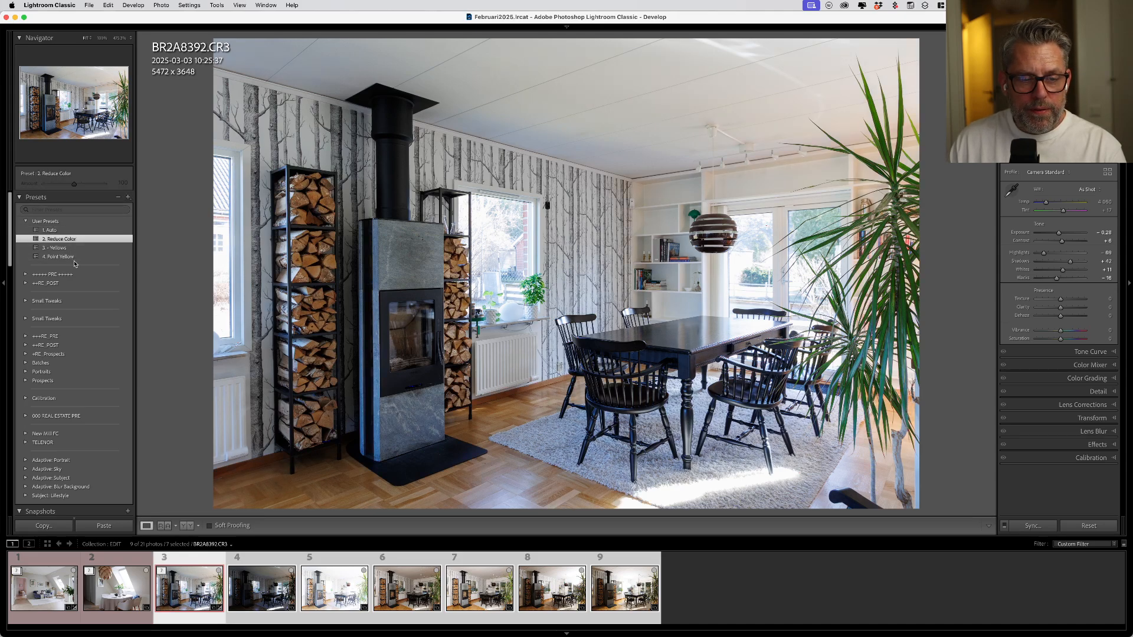
click(65, 249)
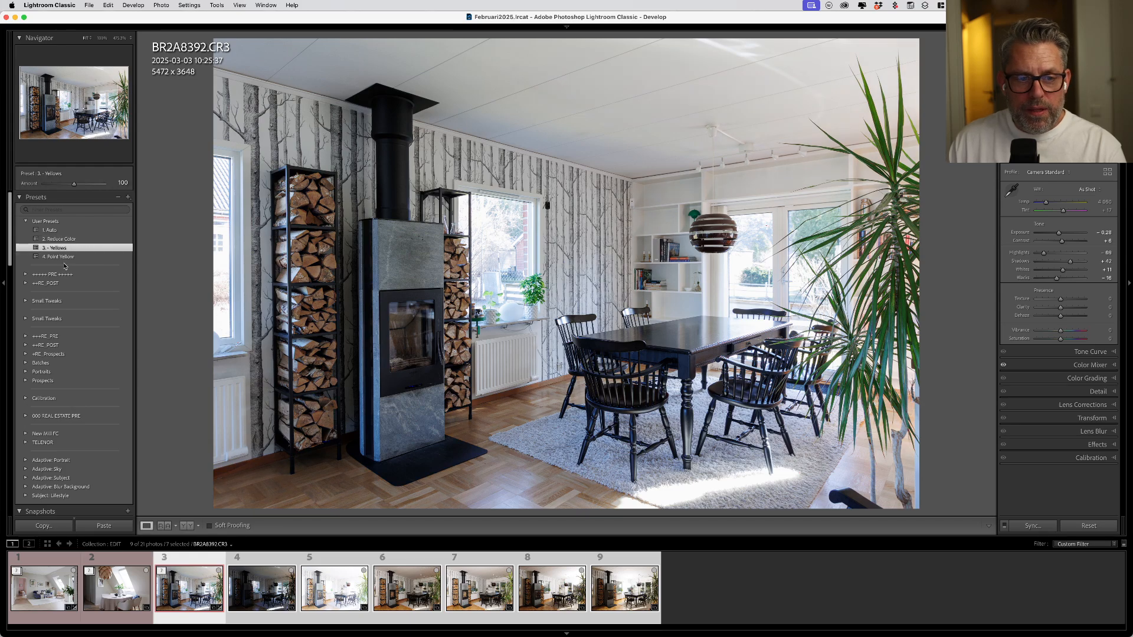
click(64, 257)
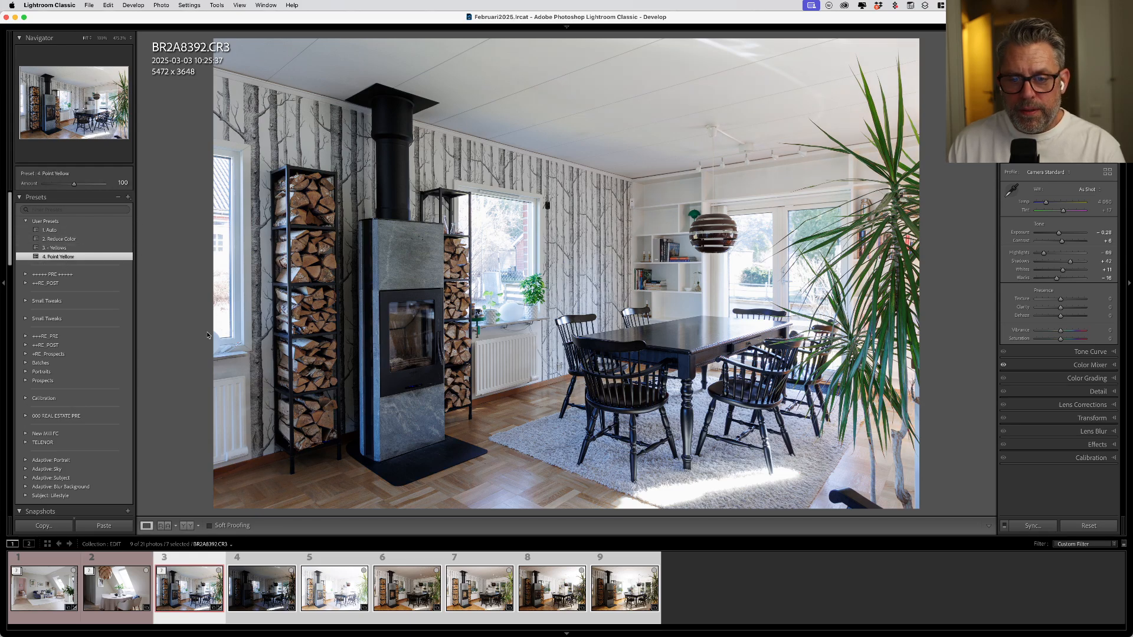
- Lower the preset Amount to 31 for 4. Point Yellow and to 71 for 3. - Yellows
drag(74, 184, 53, 187)
key(super+z)
key(super+z)
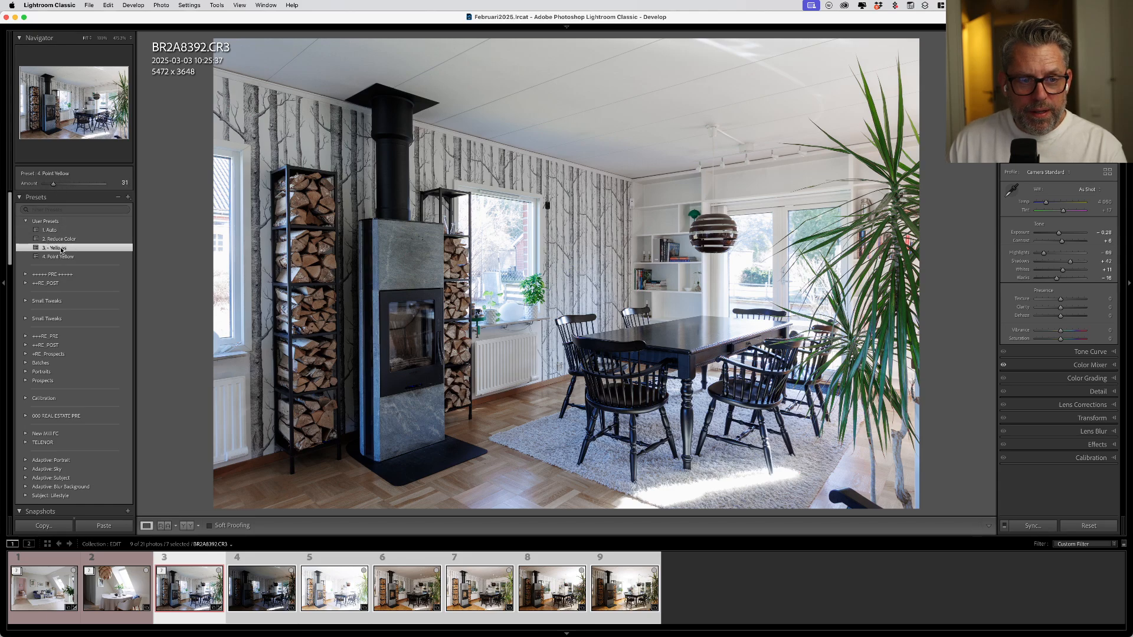
drag(73, 184, 65, 186)
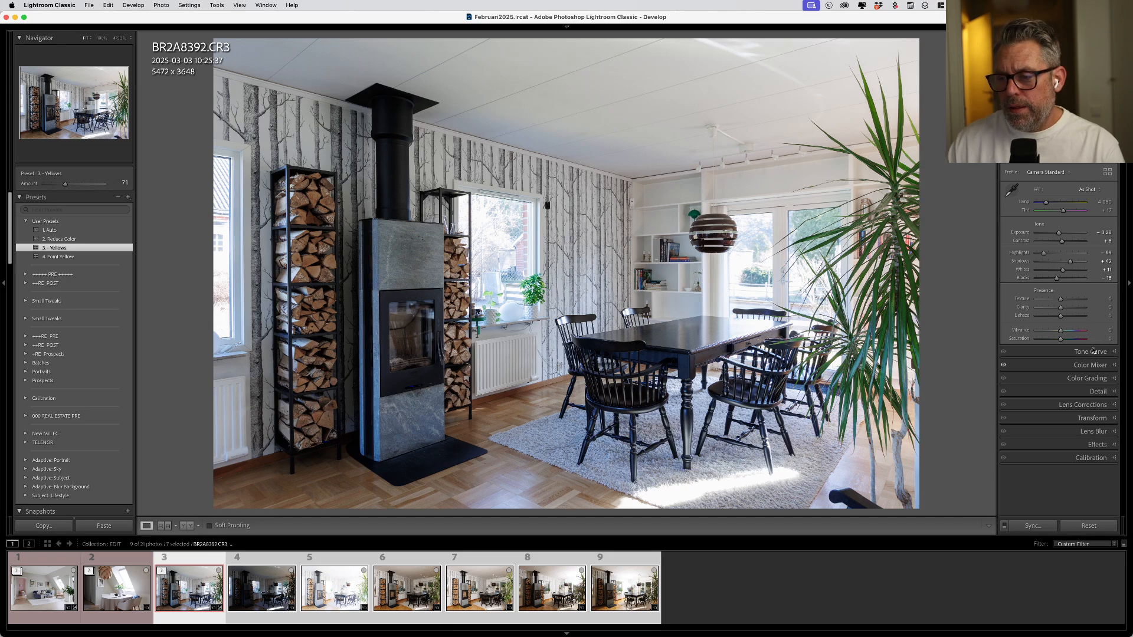
- Reset the Color Mixer's Point Color and its Mixer Saturation values
click(1083, 365)
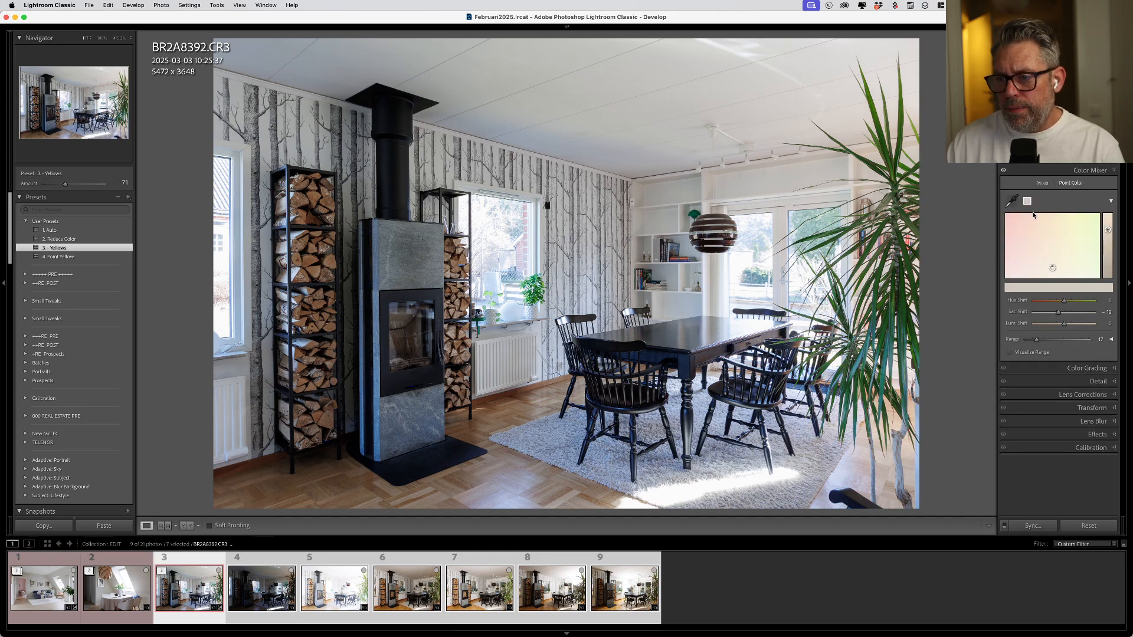
key(alt)
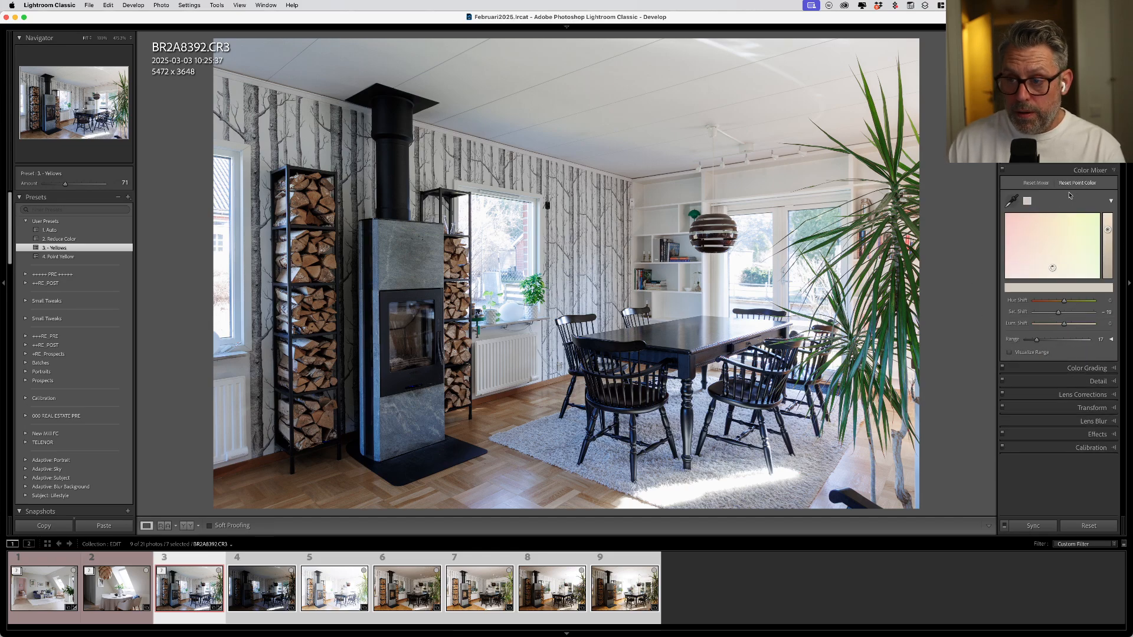
alt+click(1084, 183)
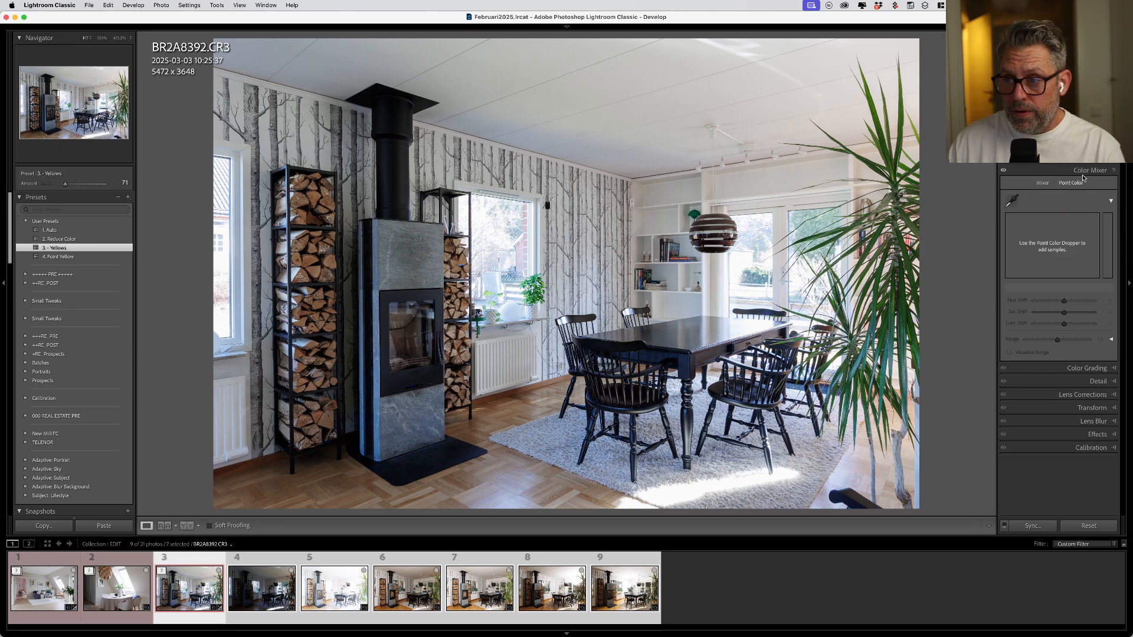
click(1042, 183)
key(alt)
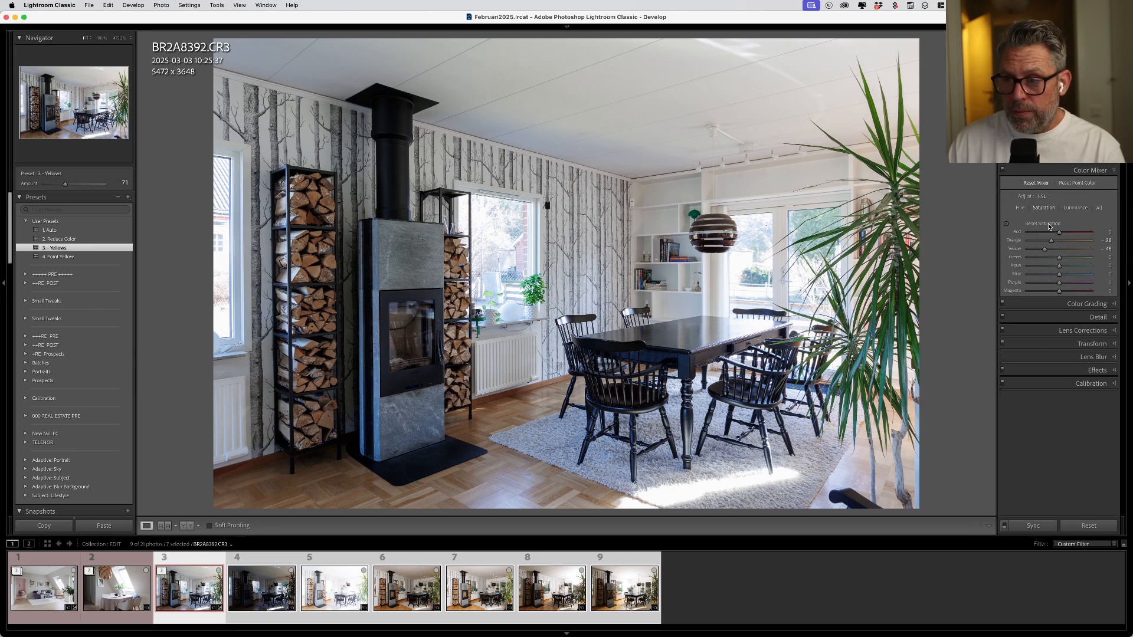
alt+click(1043, 223)
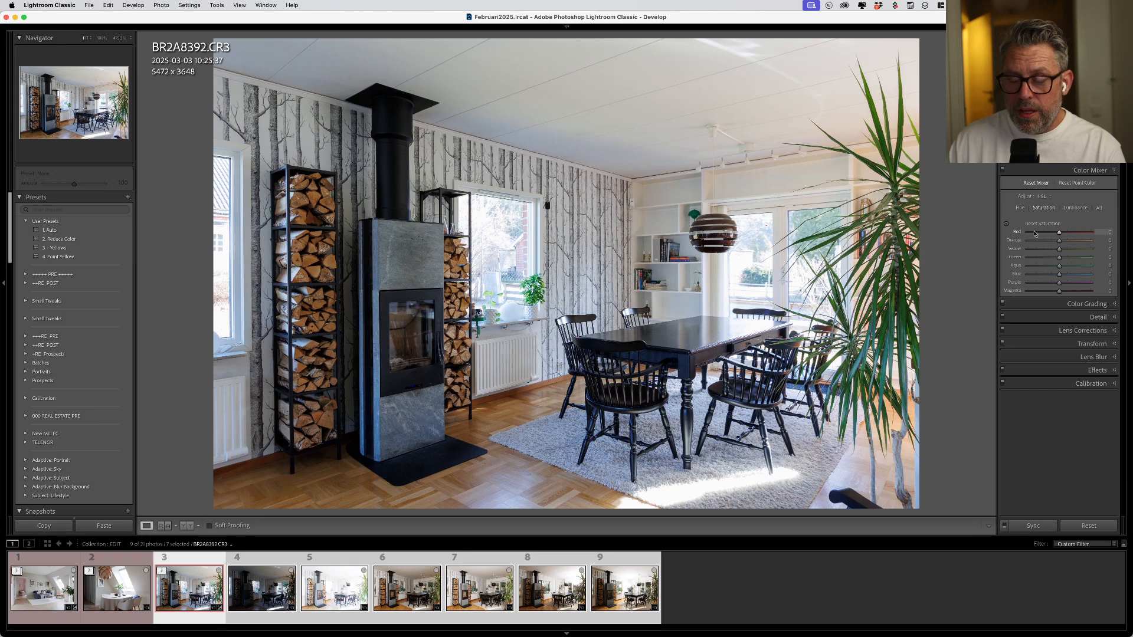
- Create a preset named "5. Reset Point + Color" in User Presets that includes only the Color Mixer's Mixer and Point Color settings
click(128, 197)
click(148, 206)
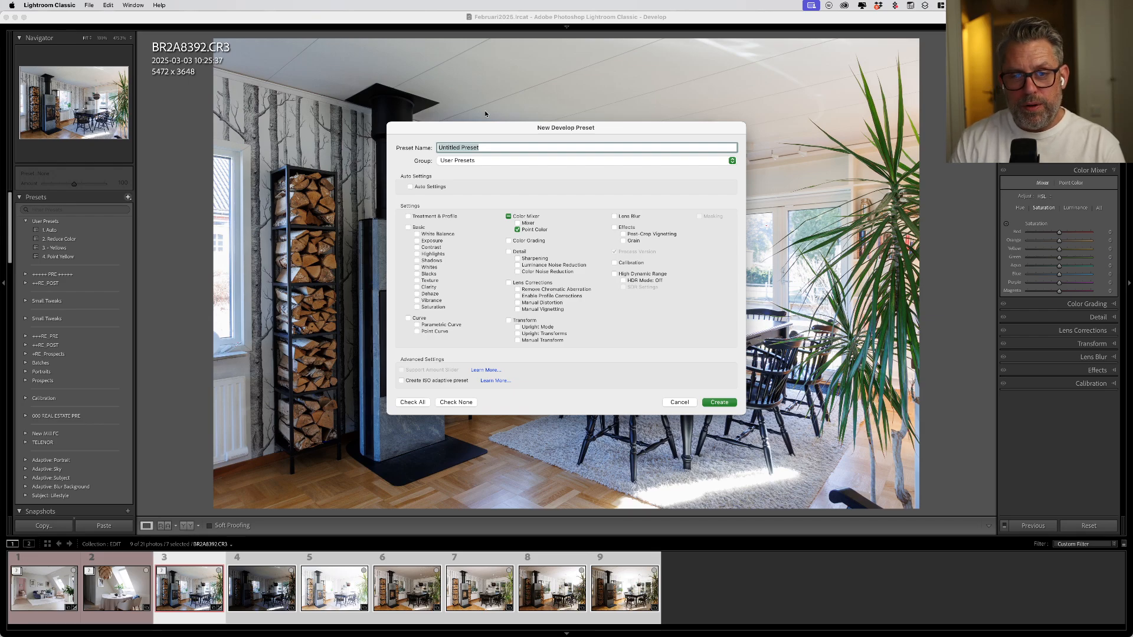
key(BackSpace)
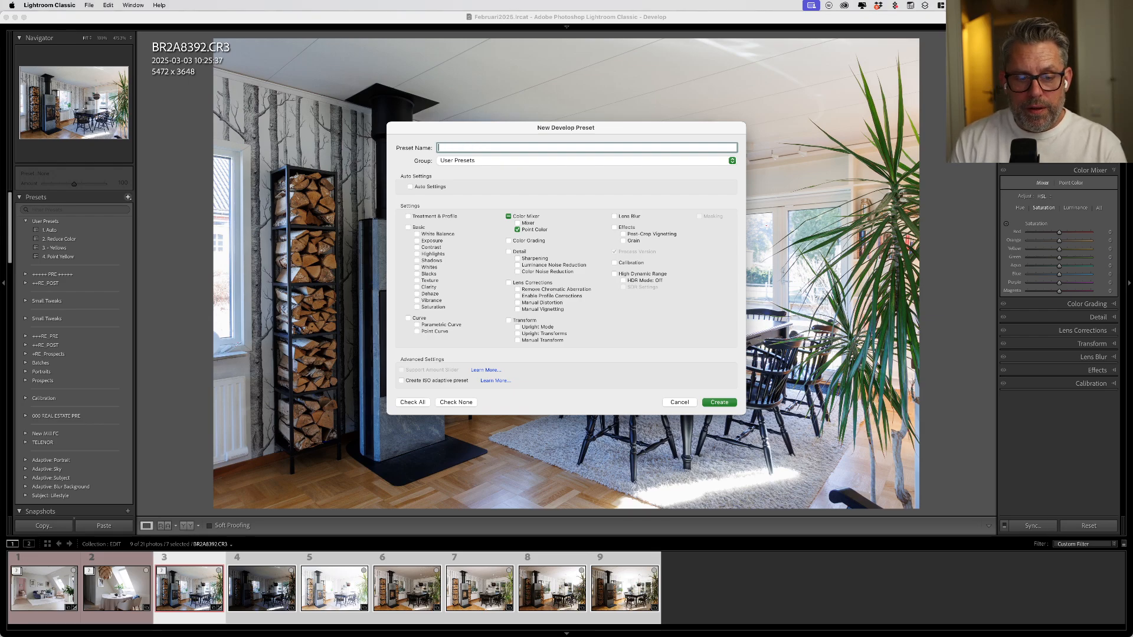
text(5. Reset)
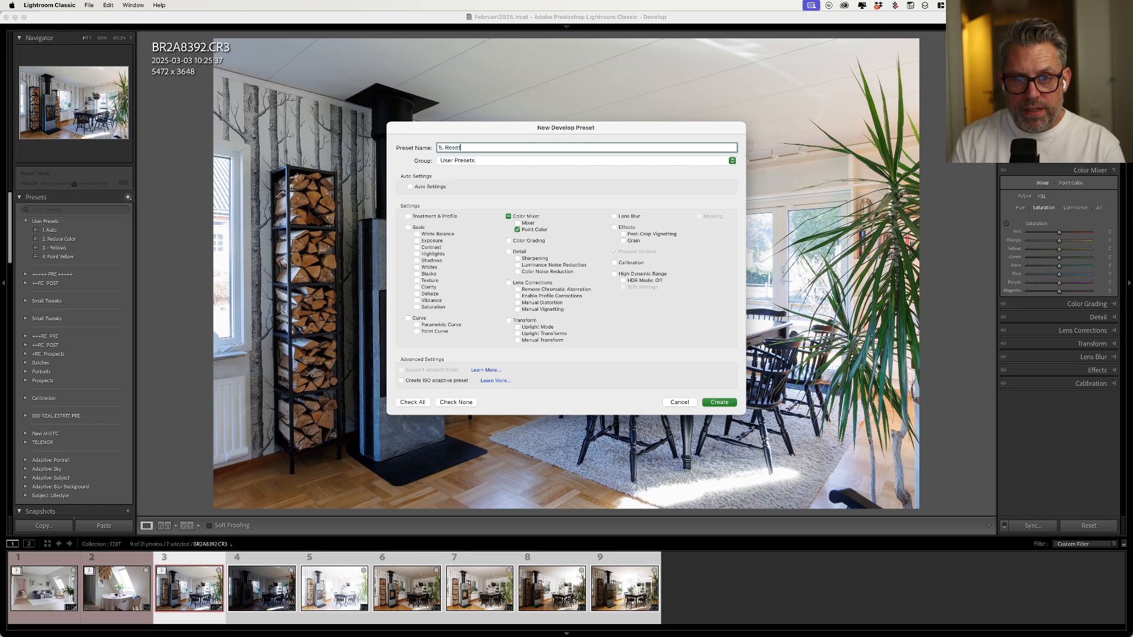
text( Poin)
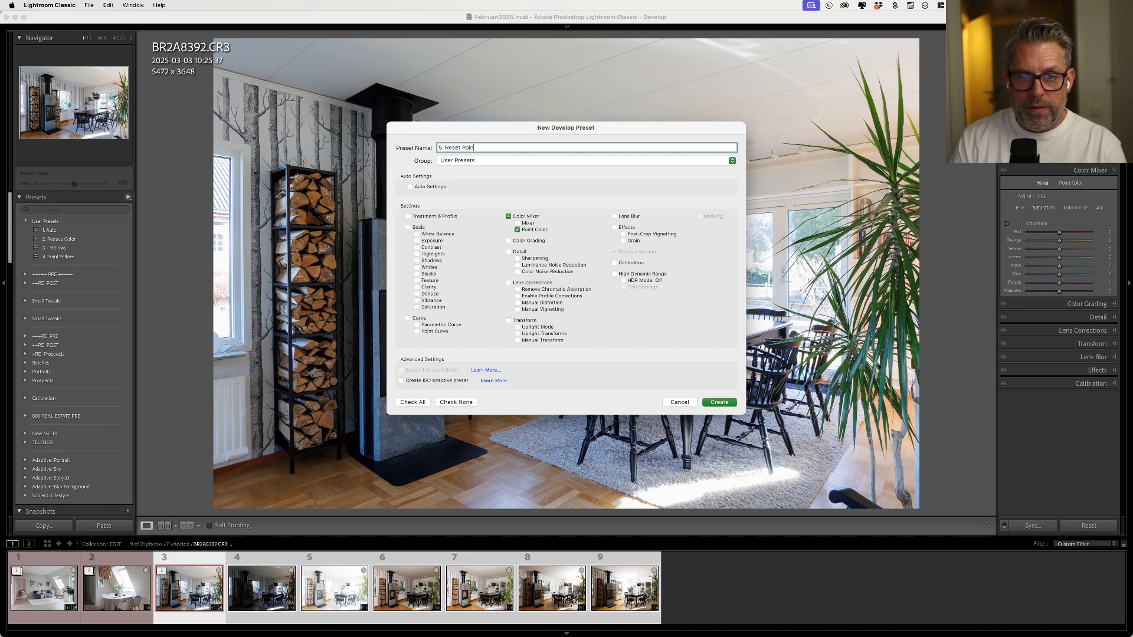
text(t + Color)
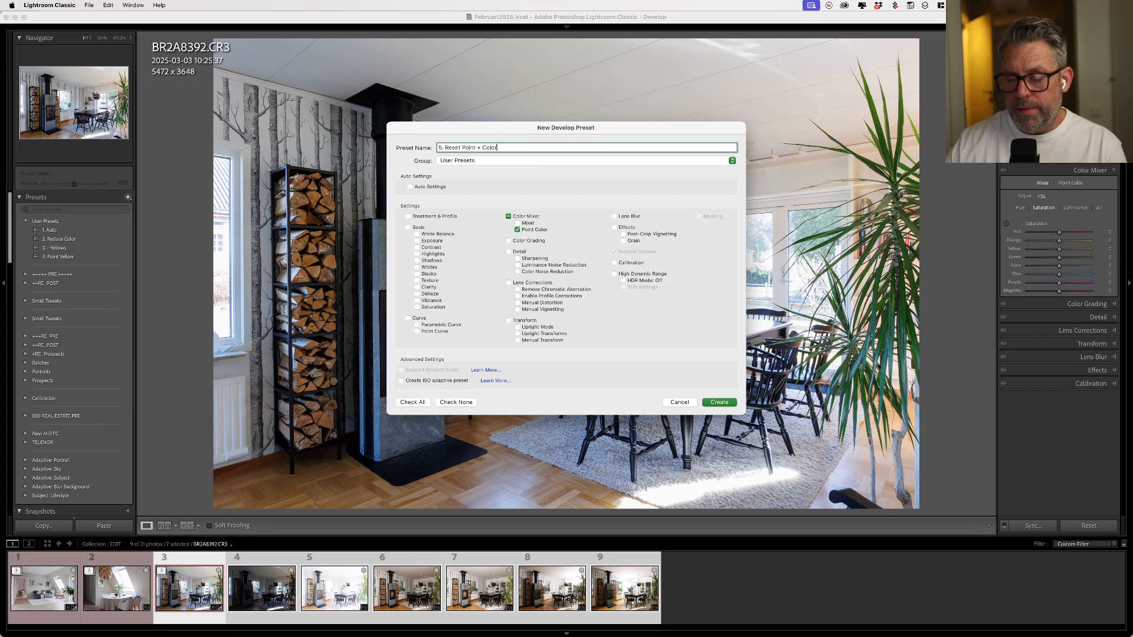
click(521, 224)
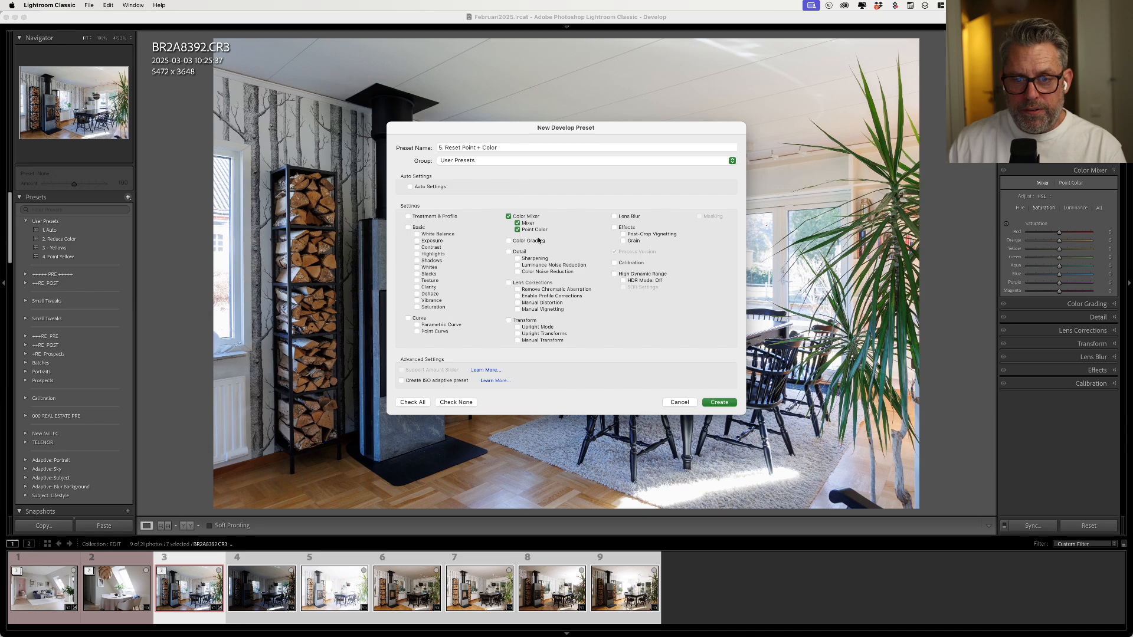
click(725, 405)
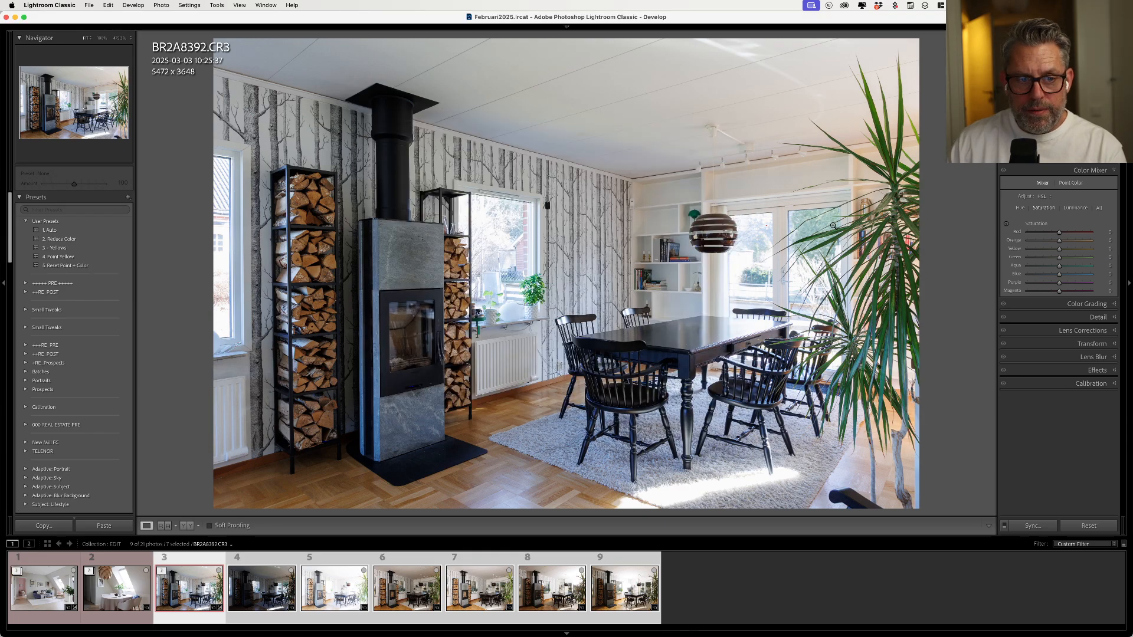
- Apply all five numbered presets to the photo in sequence, from 1. Auto through 5. Reset Point + Color
click(58, 231)
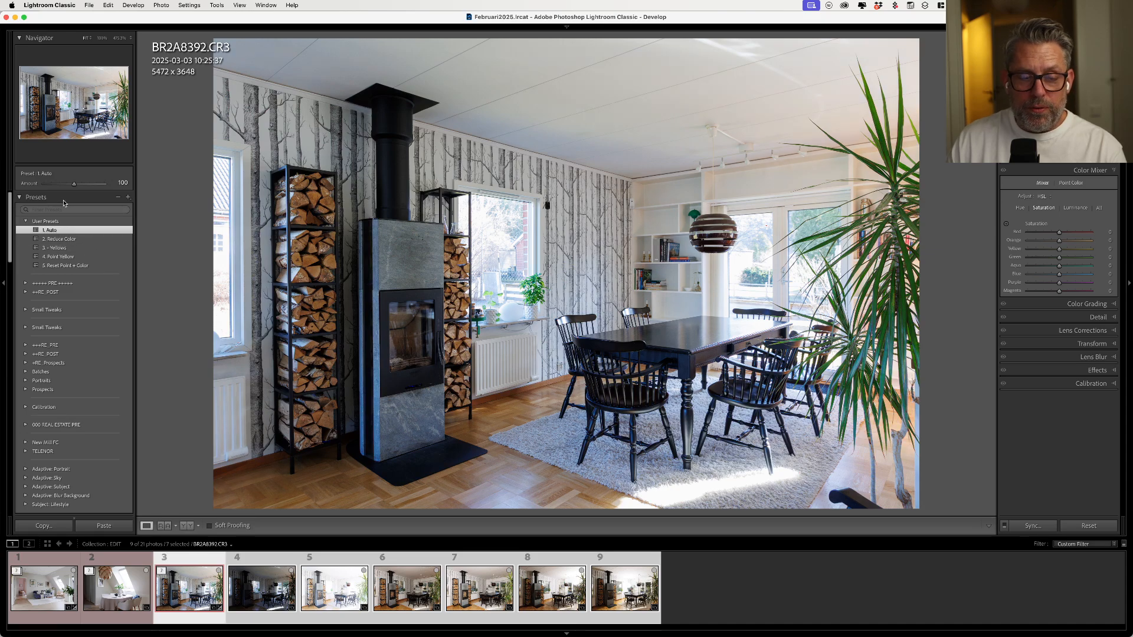
click(79, 239)
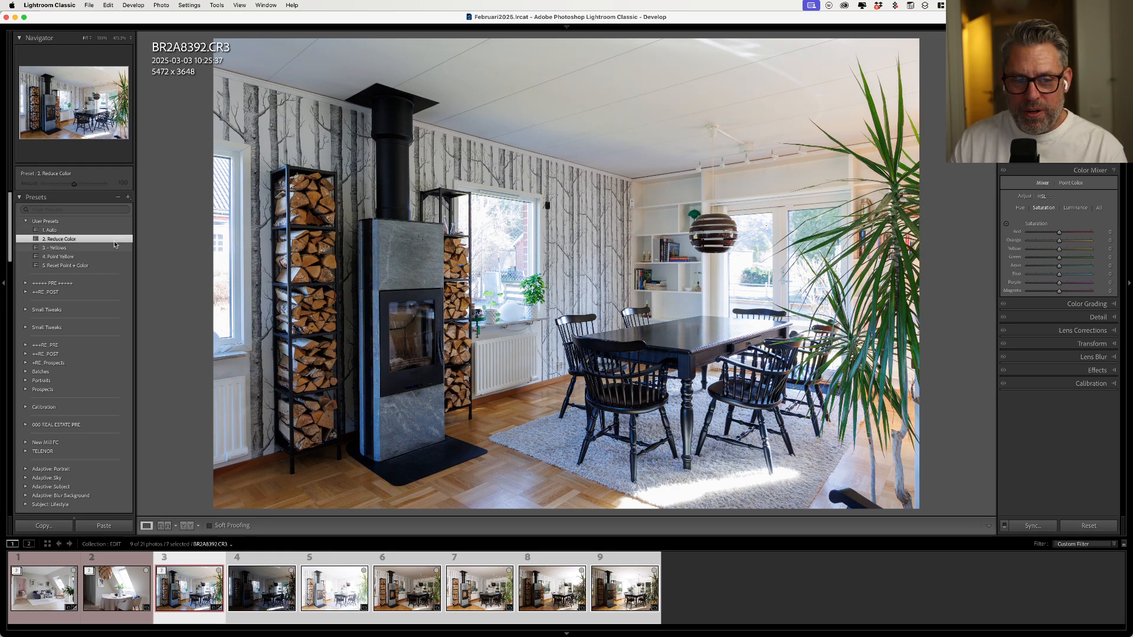
click(64, 249)
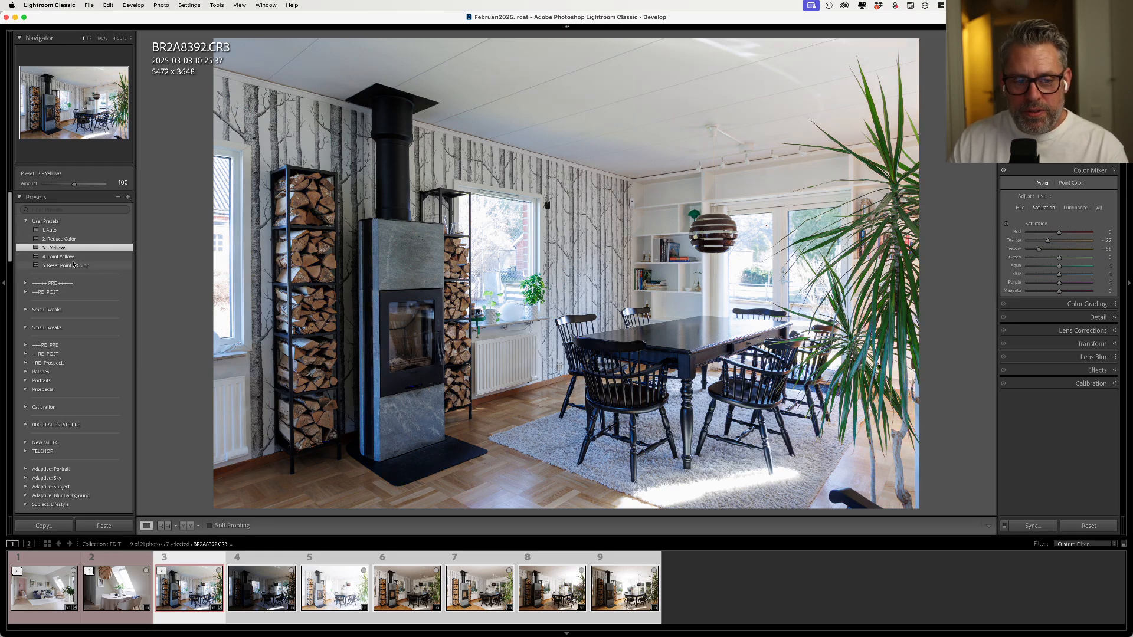
click(73, 257)
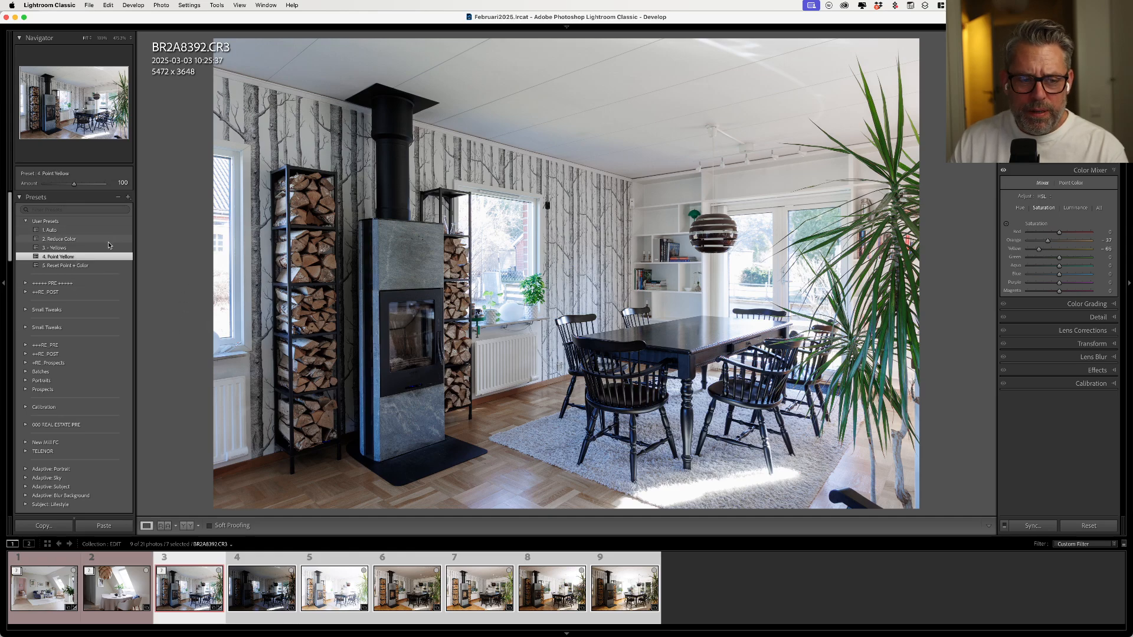
click(77, 265)
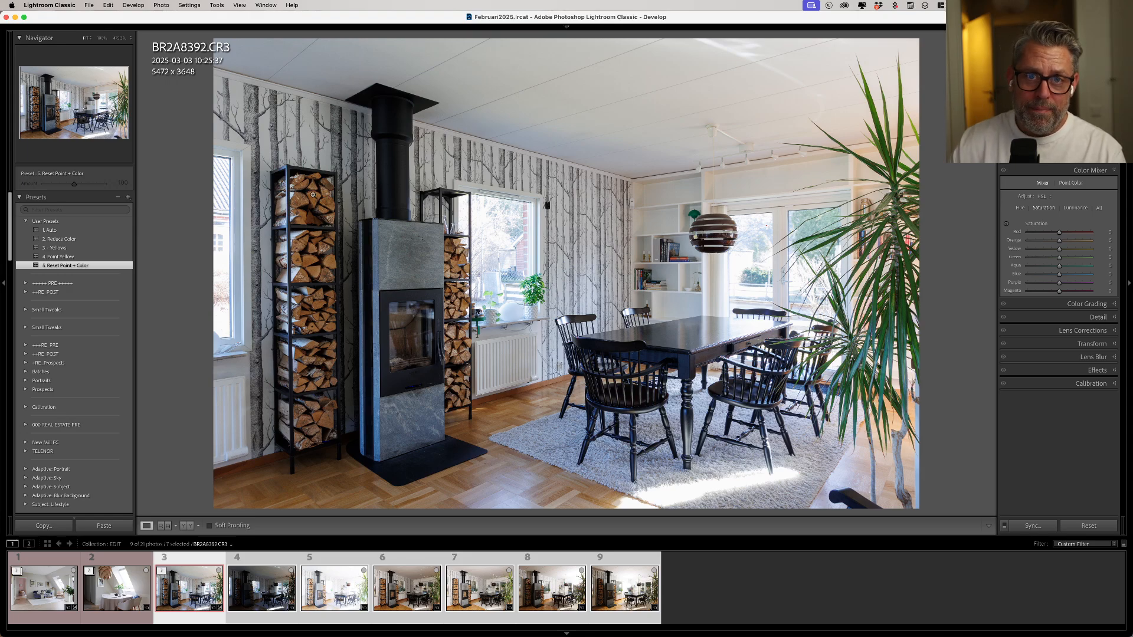
click(313, 195)
key(super+shift+s)
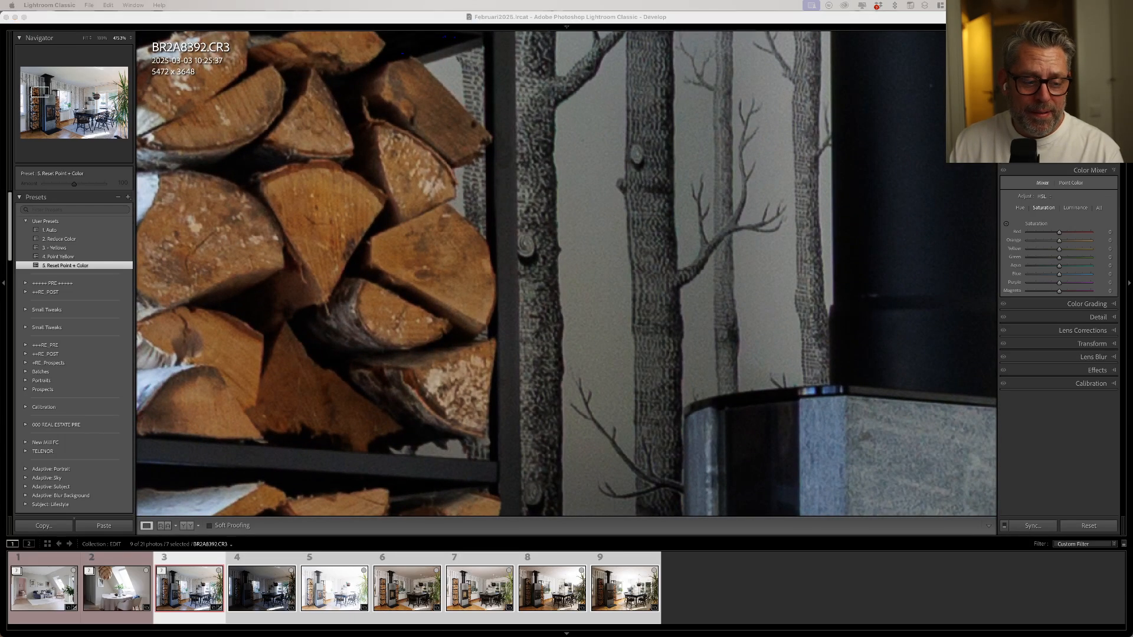